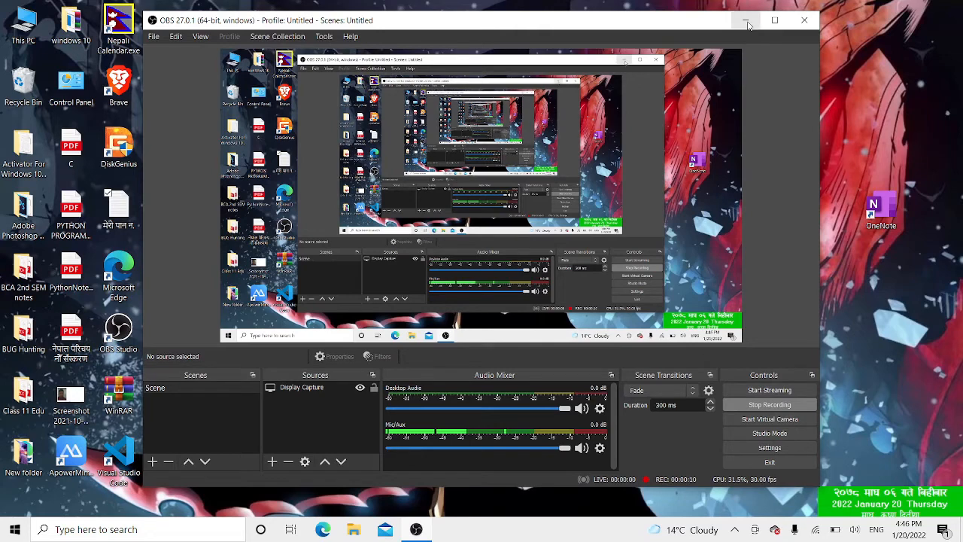
- Open OneNote and go to the new notebook options for OneDrive - Personal
double_click(891, 209)
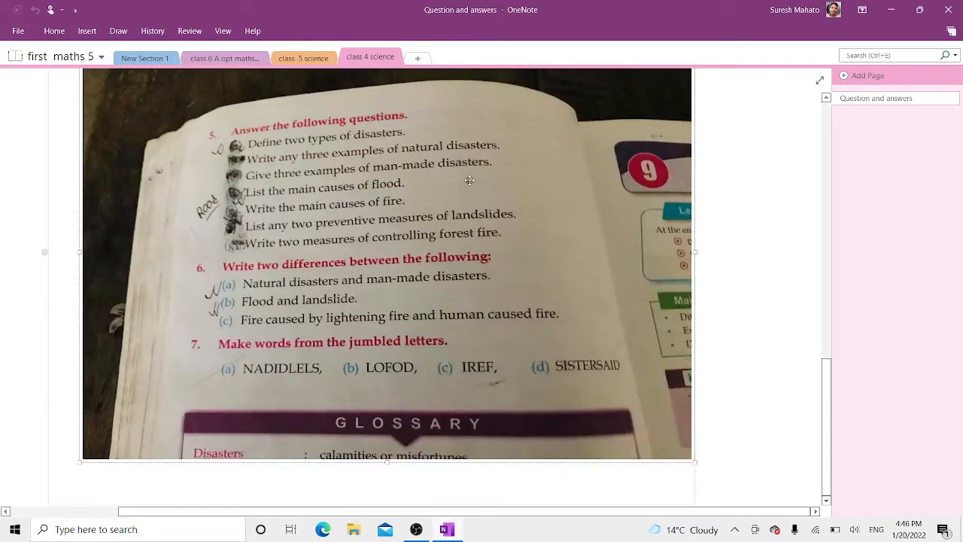
left_click(18, 32)
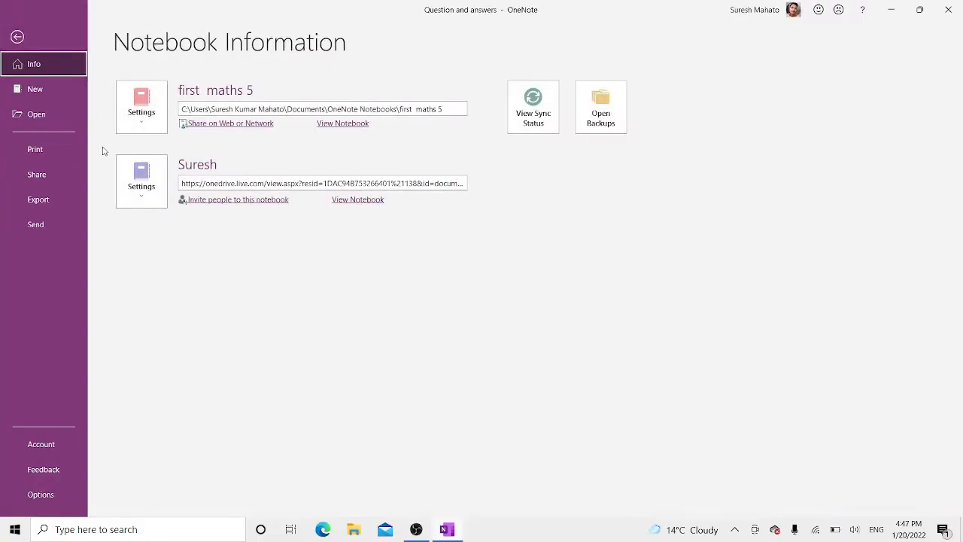
left_click(36, 110)
left_click(36, 91)
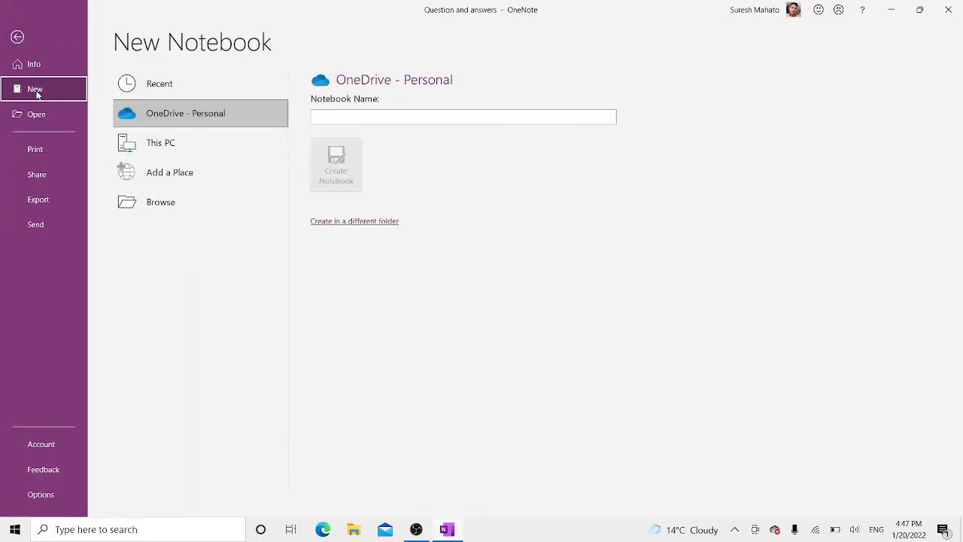
- Try to create a OneDrive notebook named with the owner's first name
left_click(325, 120)
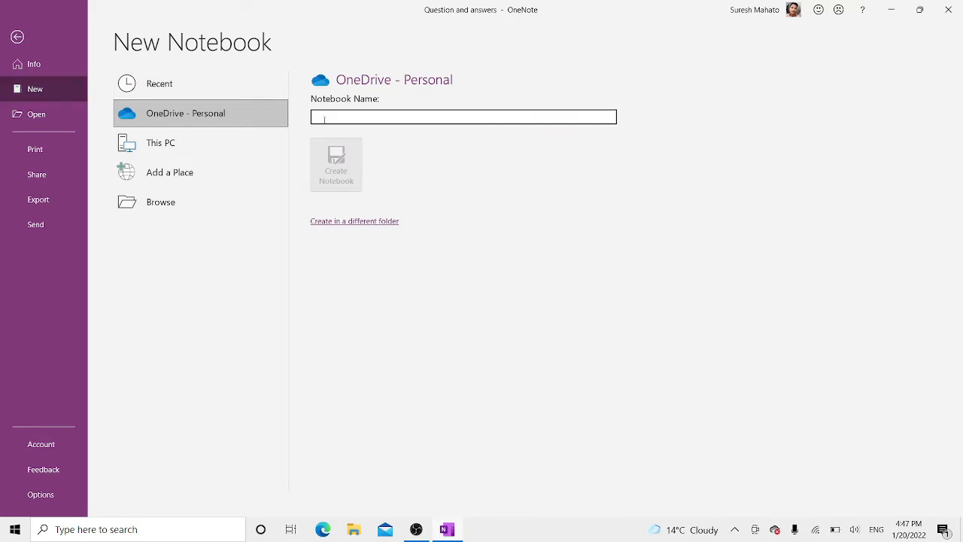
type("suresh")
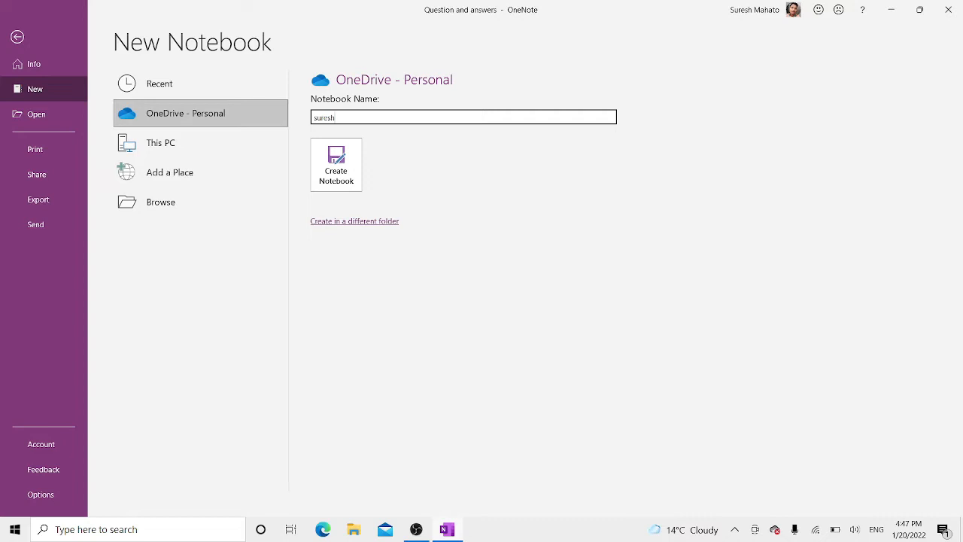
key("ctrl+a")
key("Return")
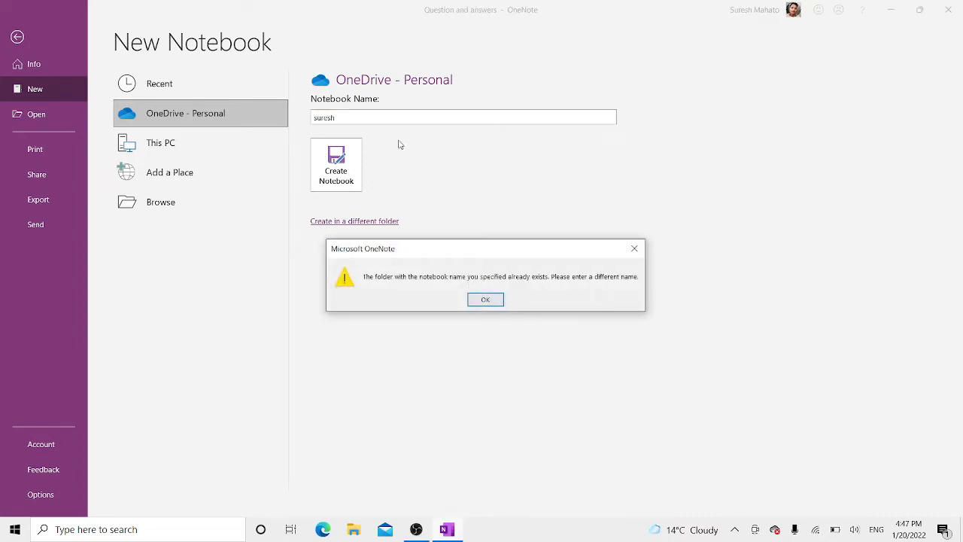
left_click(485, 299)
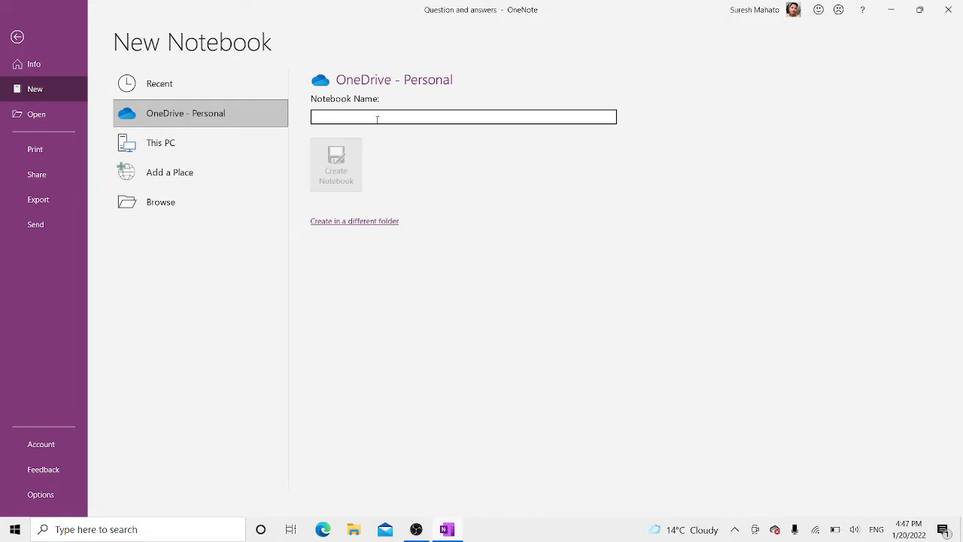
- Create a OneDrive notebook named "example" without inviting anyone to share it
type("example")
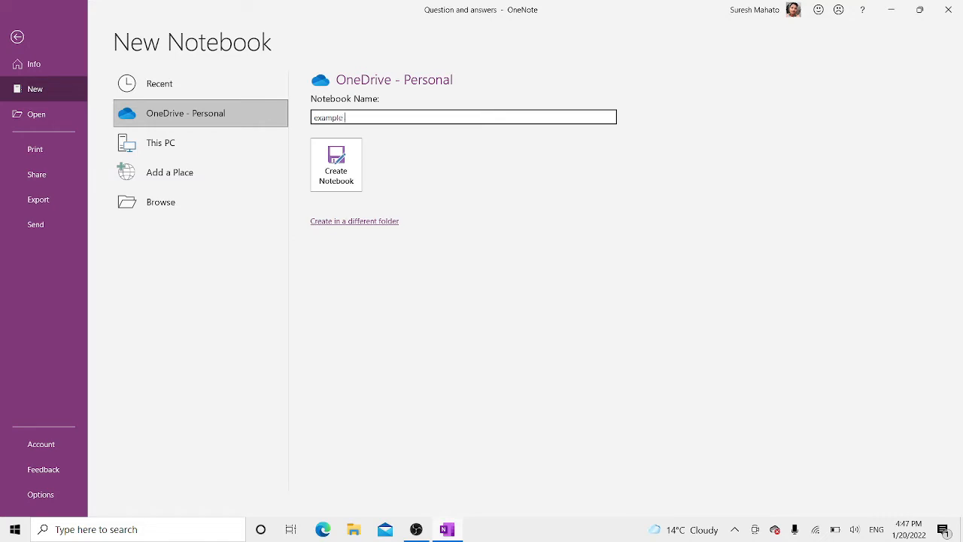
key("ctrl+a")
key("Return")
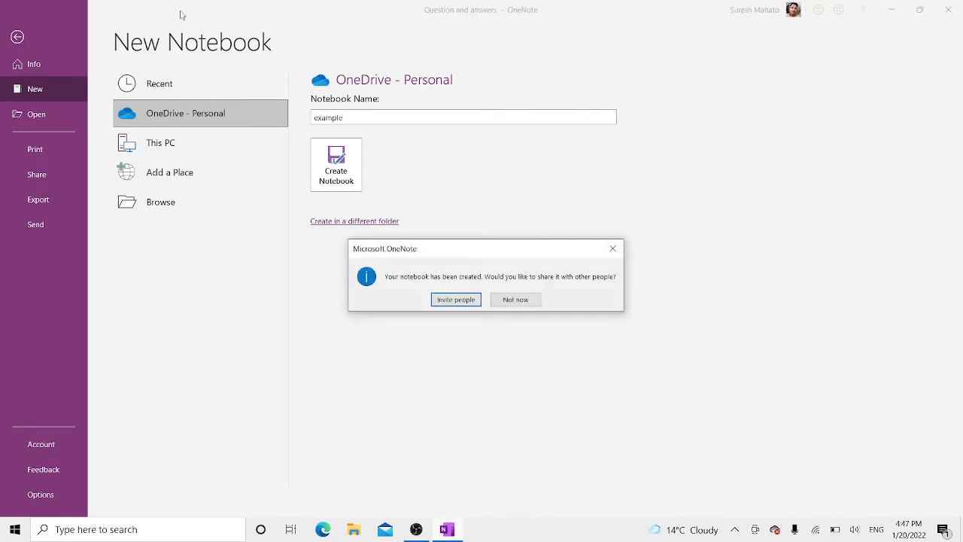
left_click(506, 299)
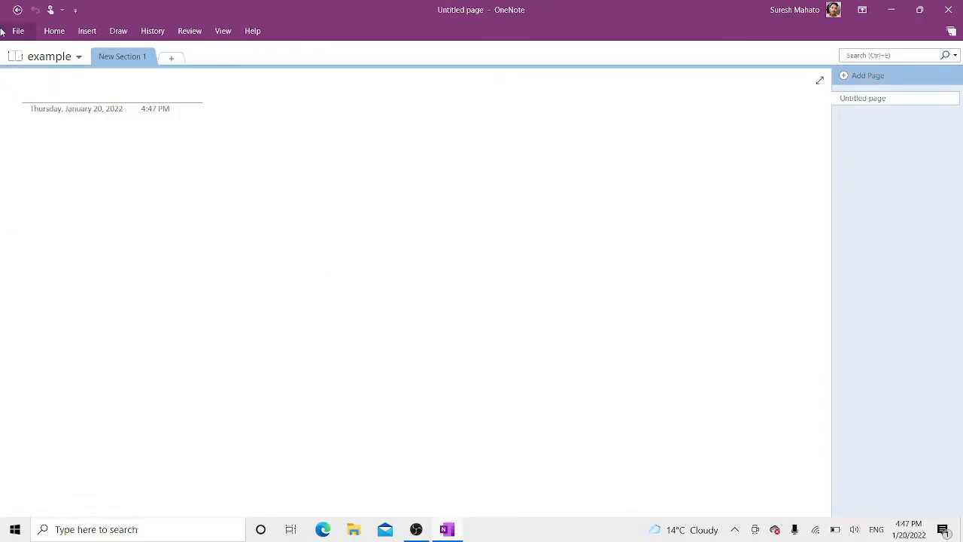
- Set the page title's font size to 26 and enter the title "Welcome to one note"
left_click(52, 33)
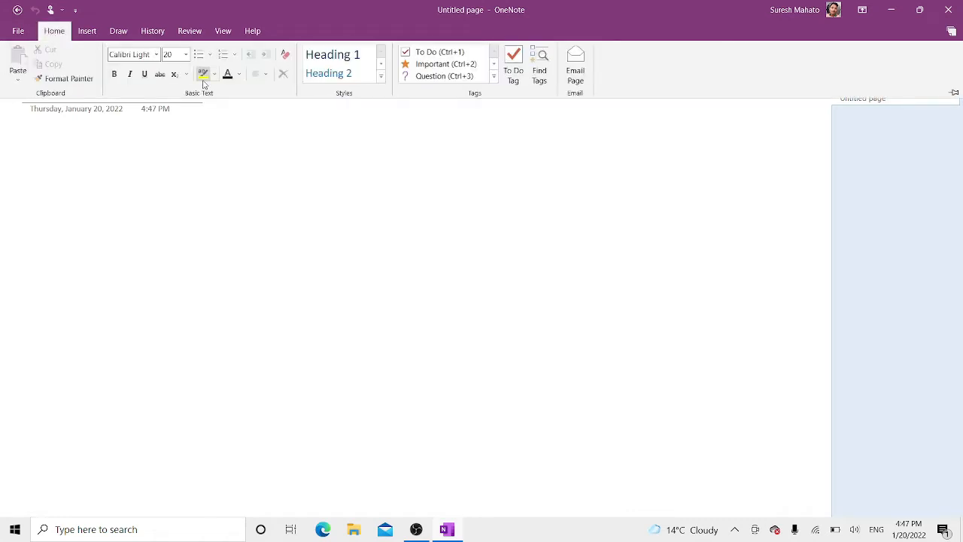
left_click(186, 55)
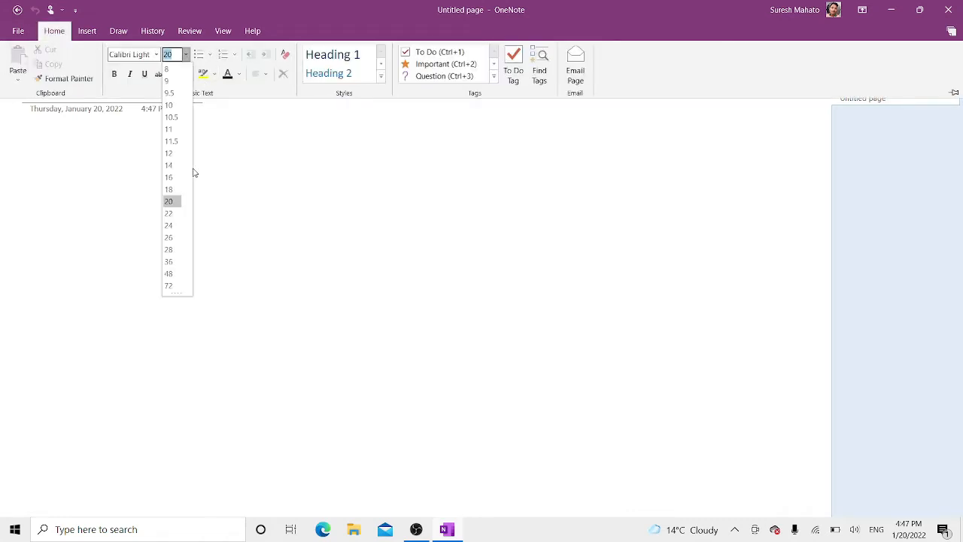
left_click(169, 238)
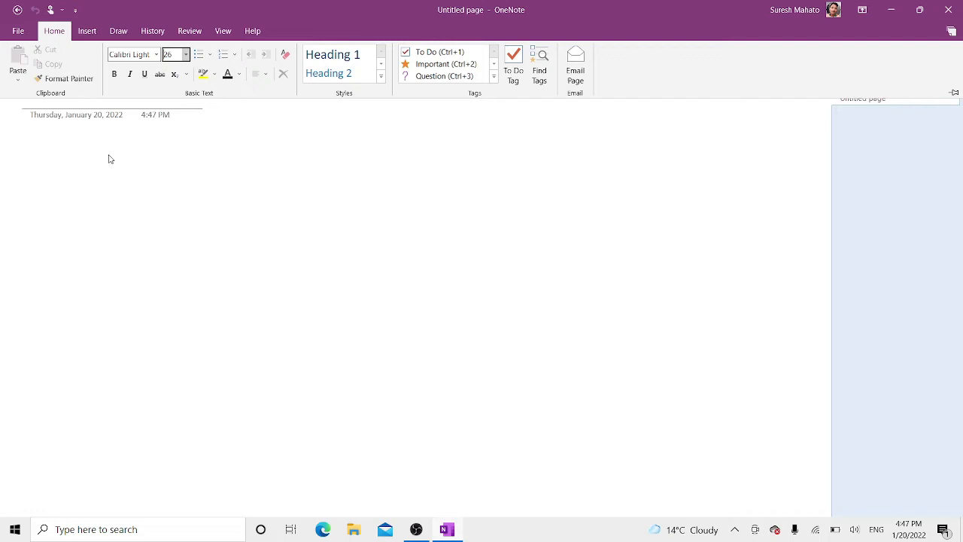
left_click(79, 109)
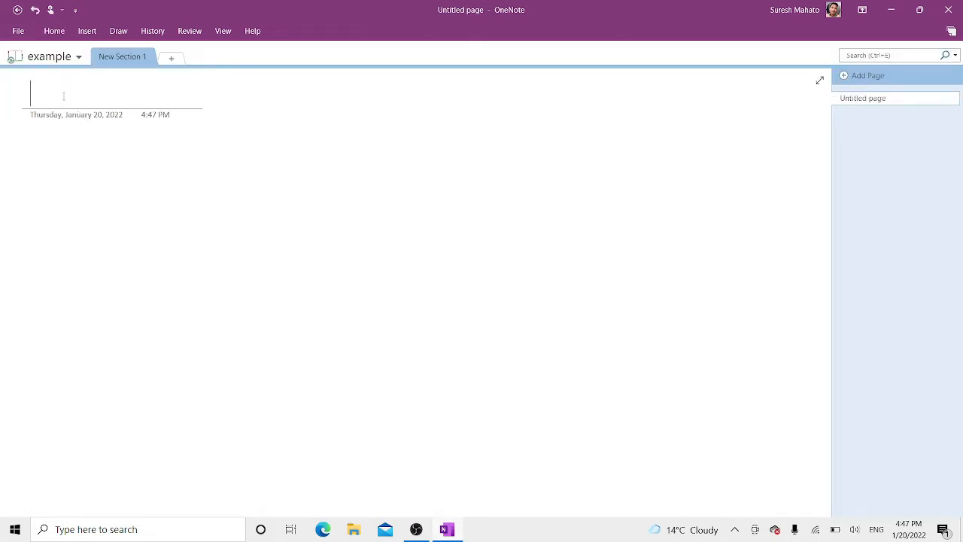
type("WElc")
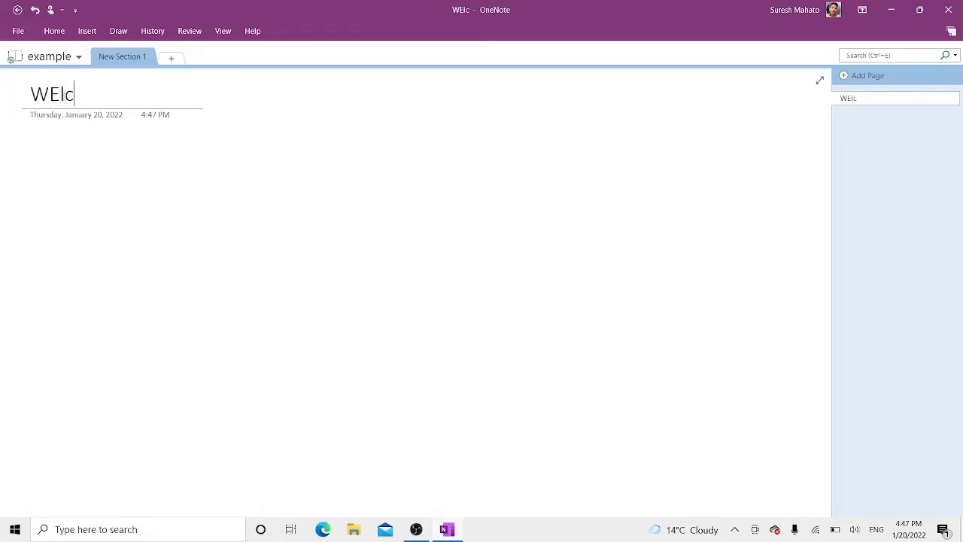
type("ome to")
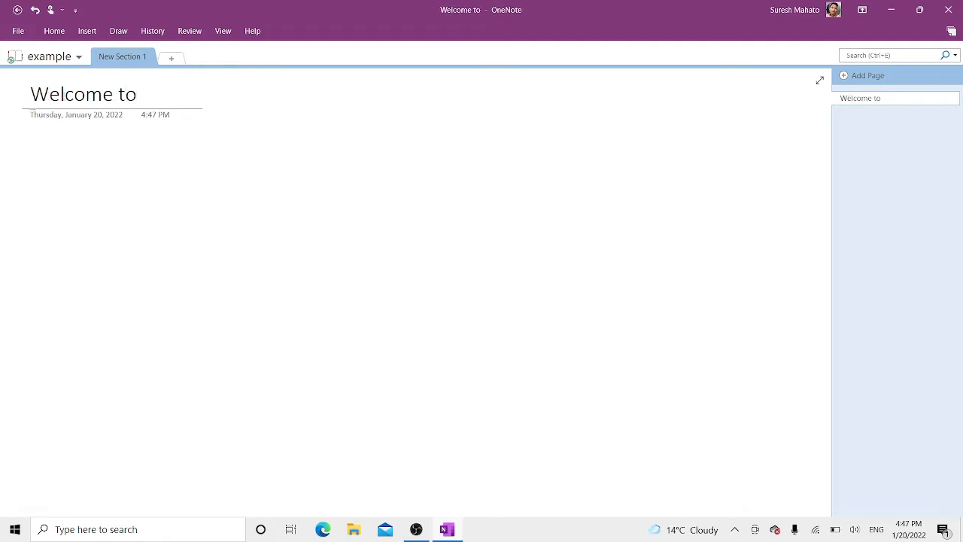
type(" one n")
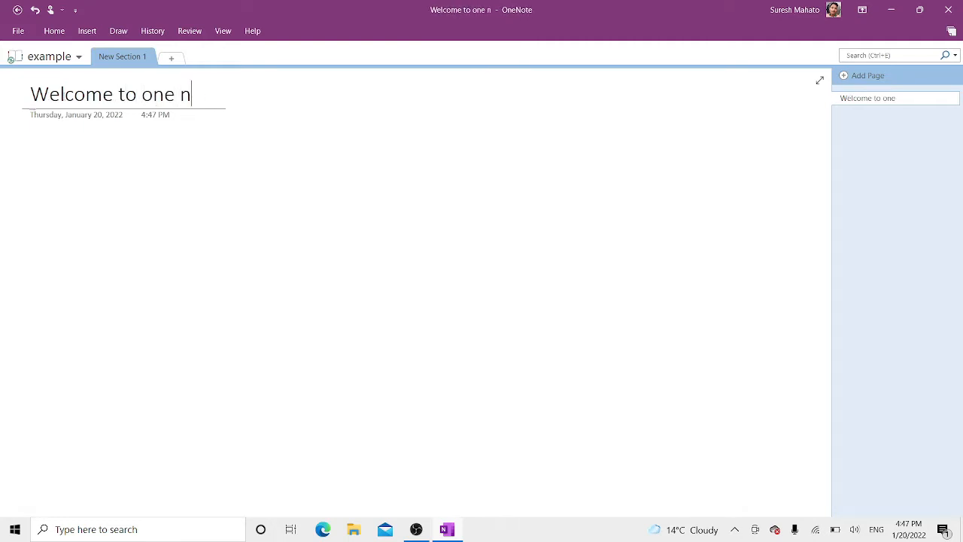
type("ote")
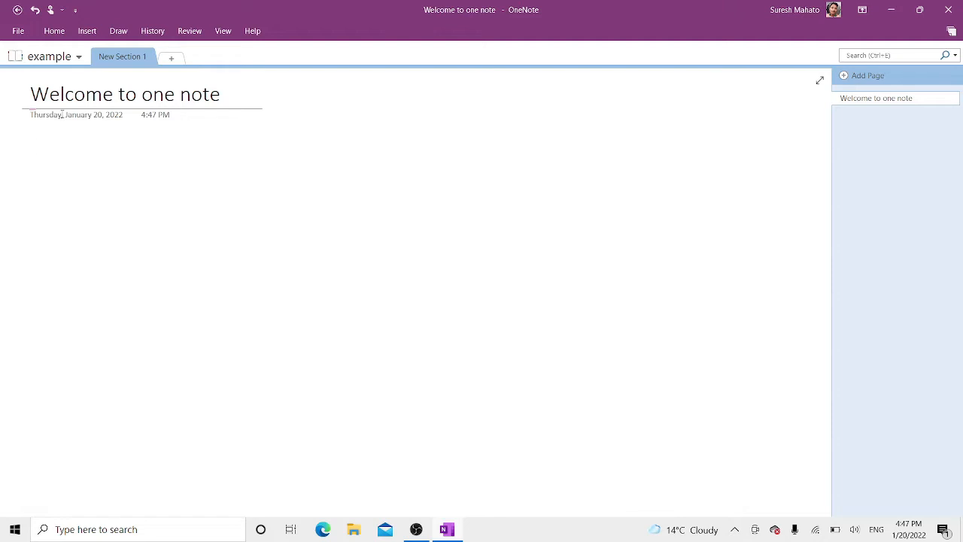
type("aaaaa")
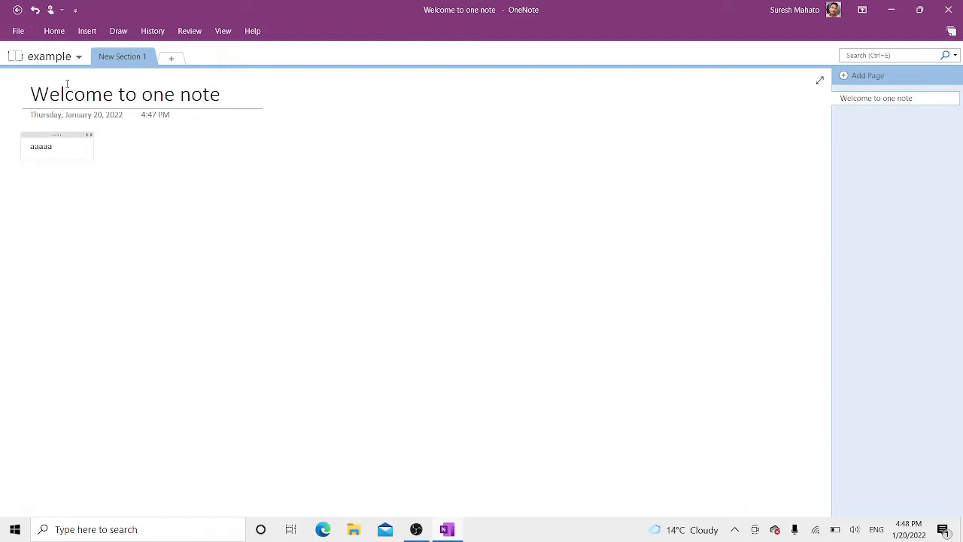
key("BackSpace")
key("BackSpace")
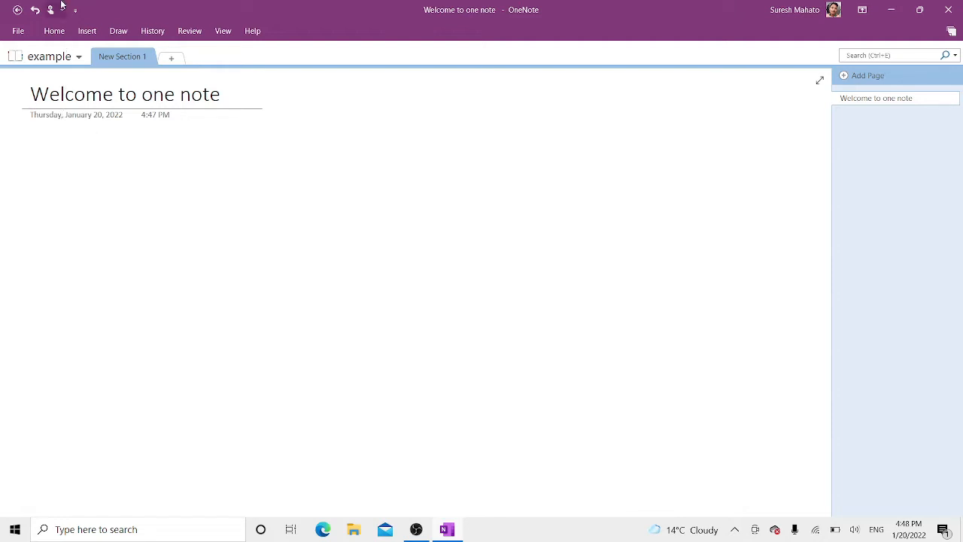
- Add a note below the page title at font size 26 reading "Hello to everyone........"
left_click(54, 34)
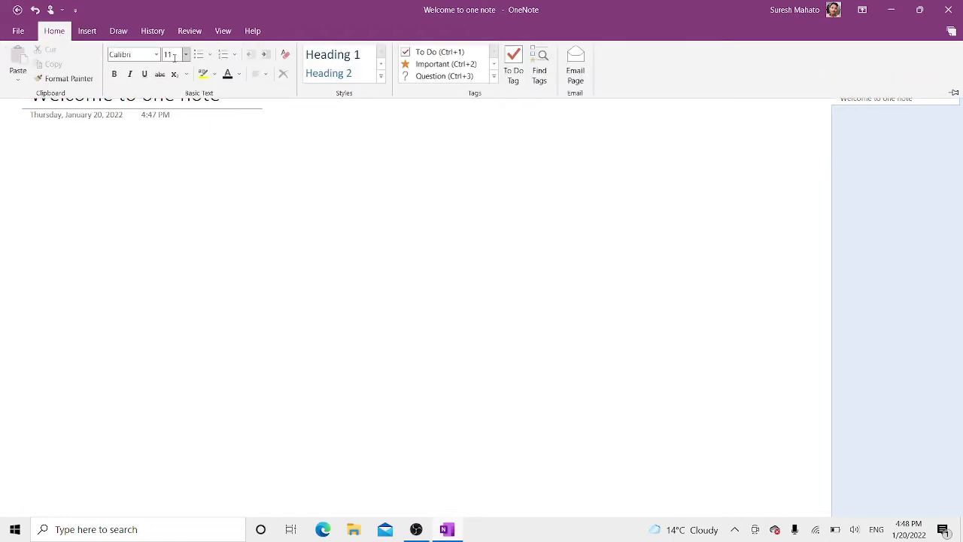
left_click(185, 55)
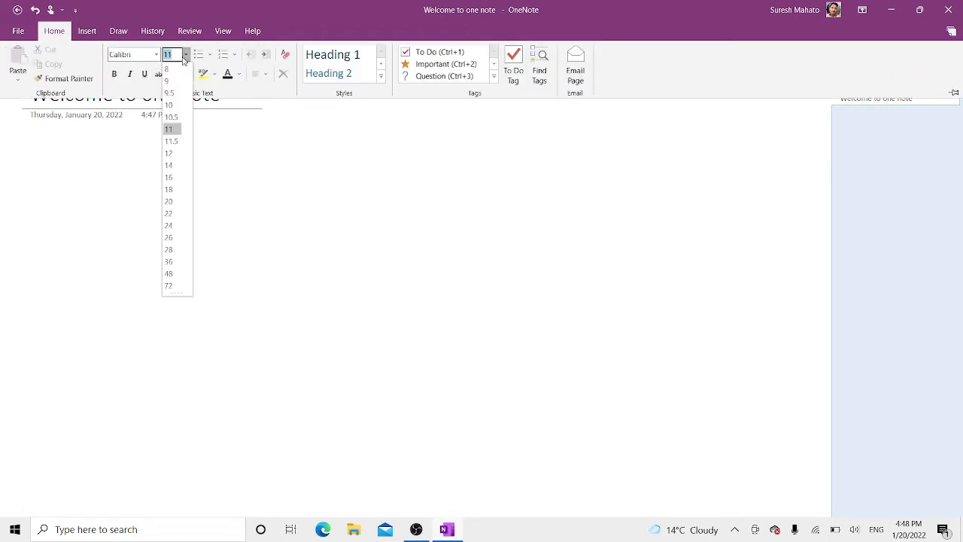
left_click(171, 240)
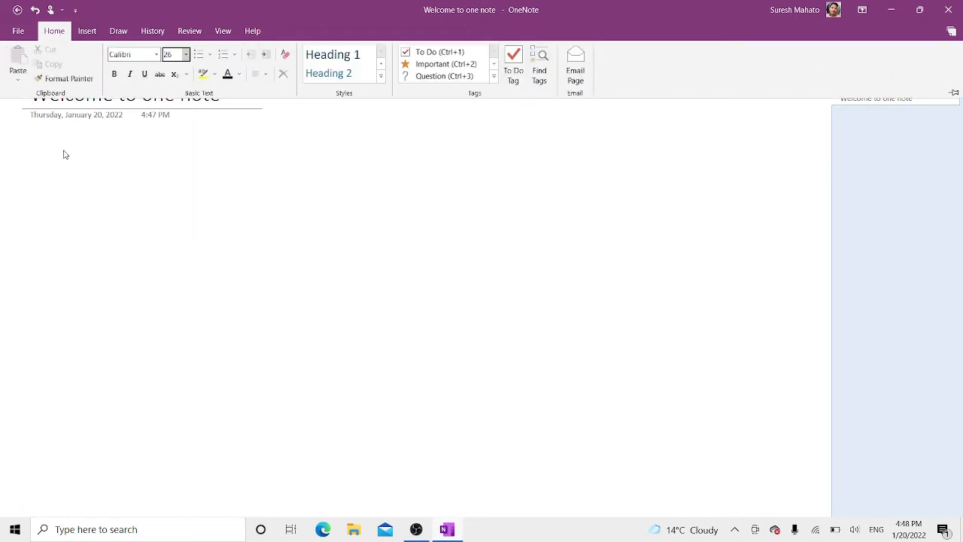
left_click(64, 151)
type("hel")
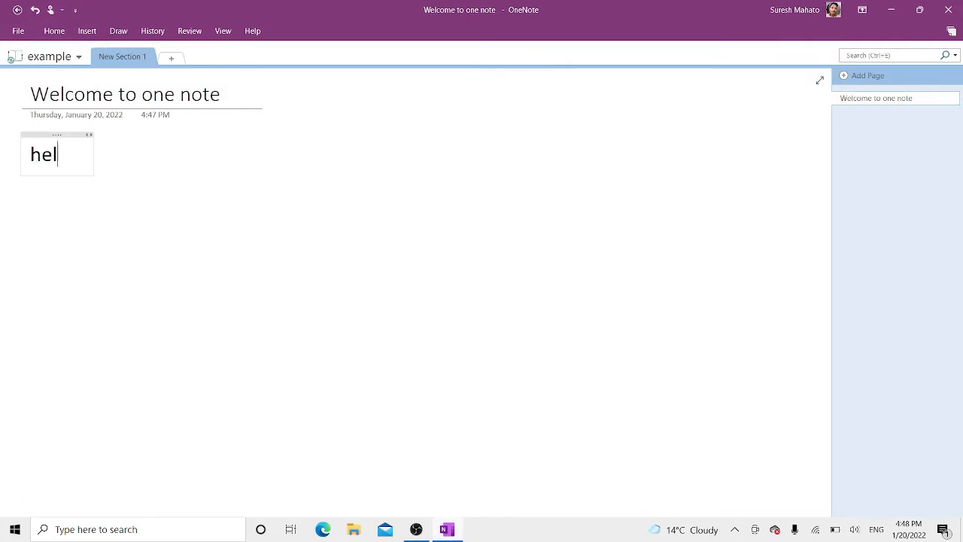
type("lo to")
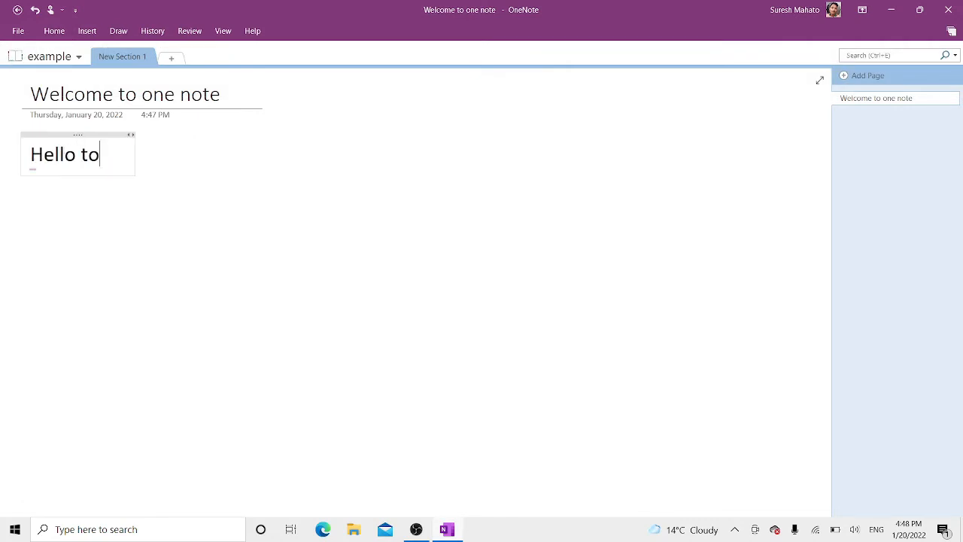
type(" ever")
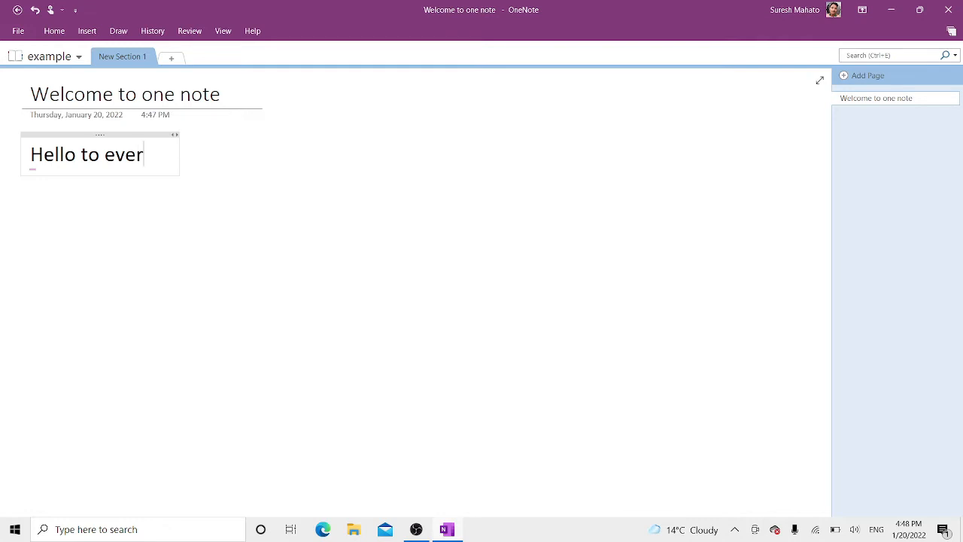
type("yone")
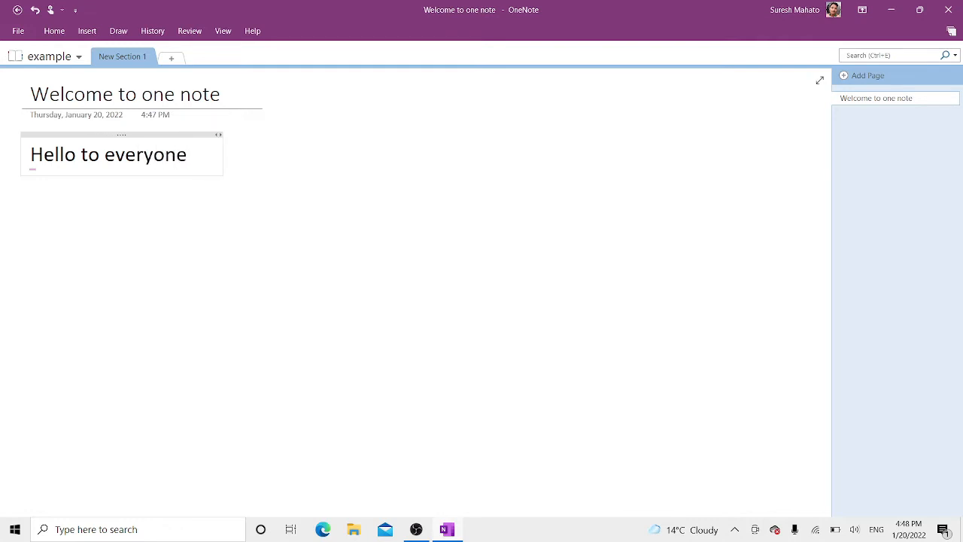
type("........")
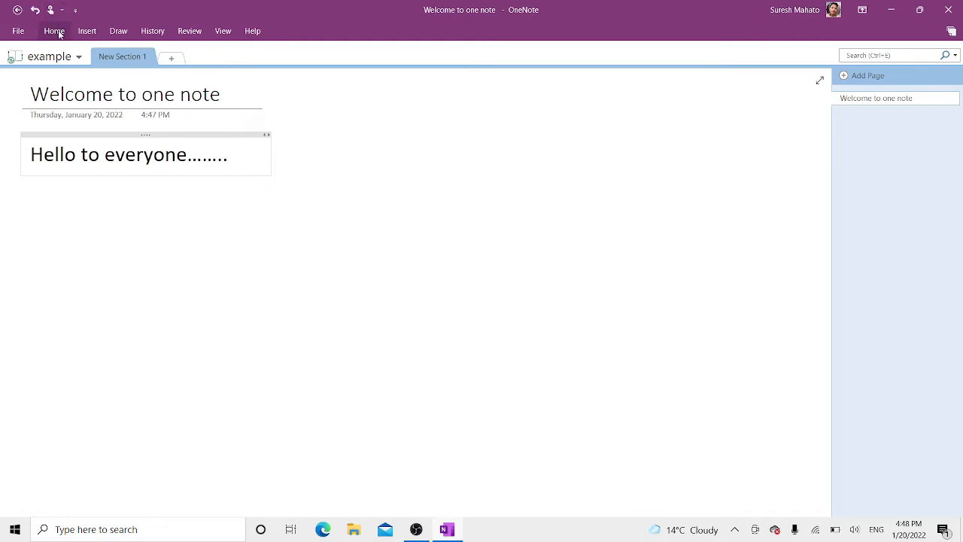
- Insert a six-column, three-row table below the greeting, with "dddd" in its first cell and "gggg" in the second row's second cell
left_click(86, 33)
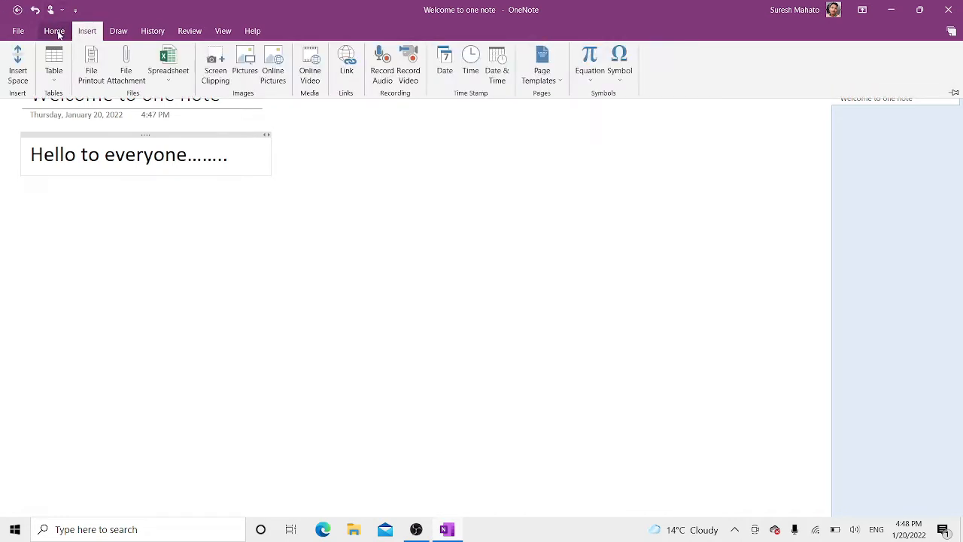
left_click(55, 31)
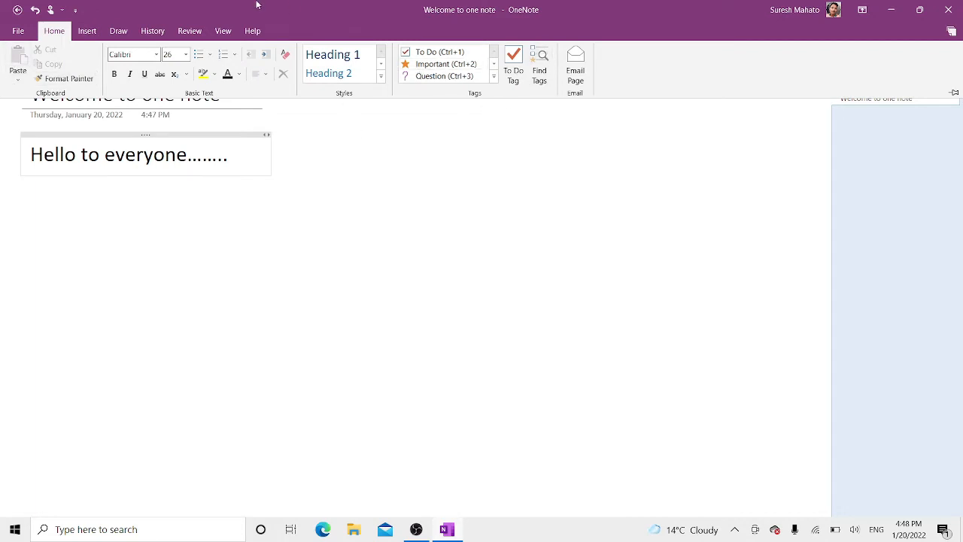
left_click(87, 31)
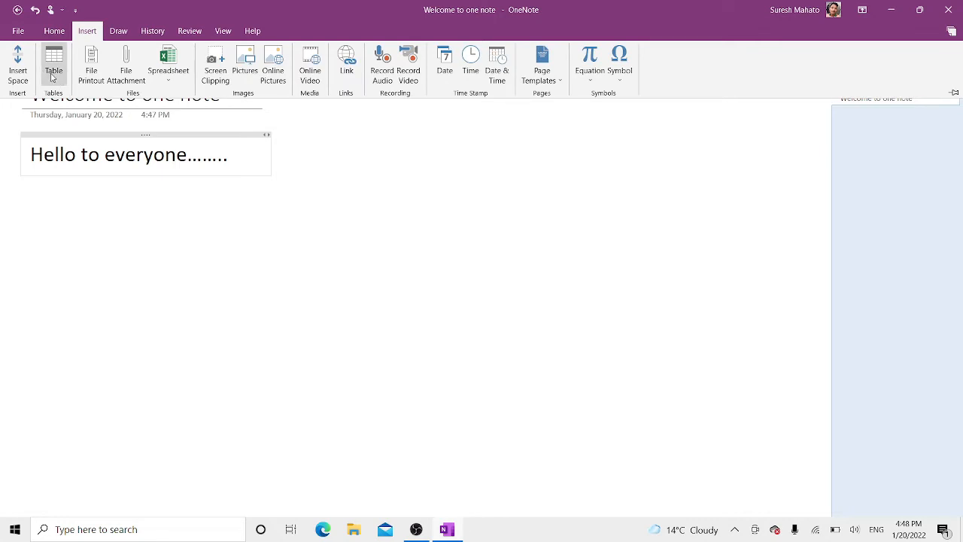
left_click(58, 84)
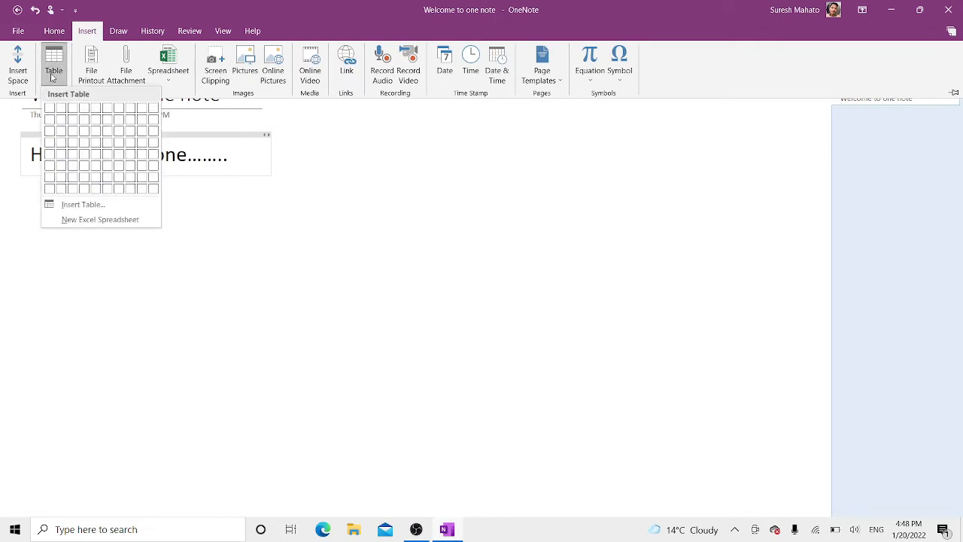
left_click(105, 132)
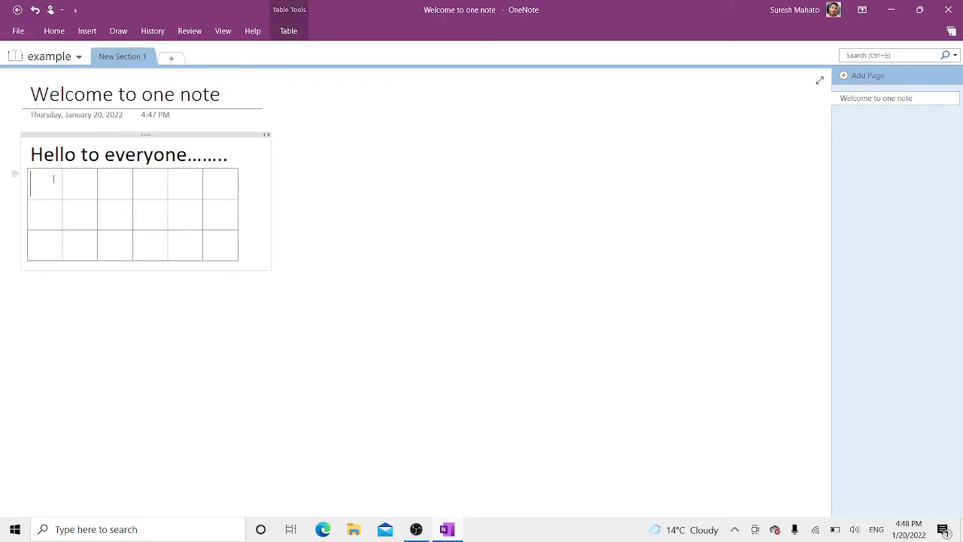
type("dddd")
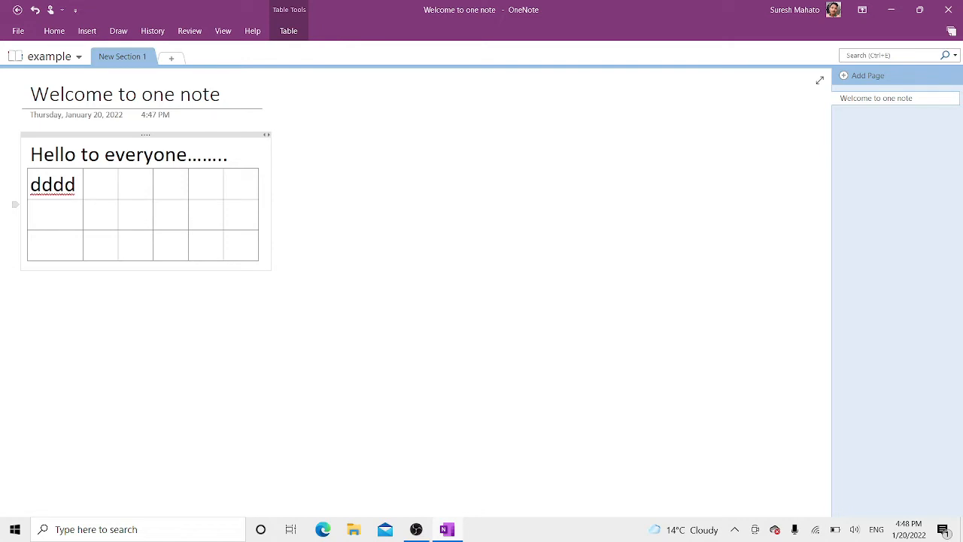
type("gggg")
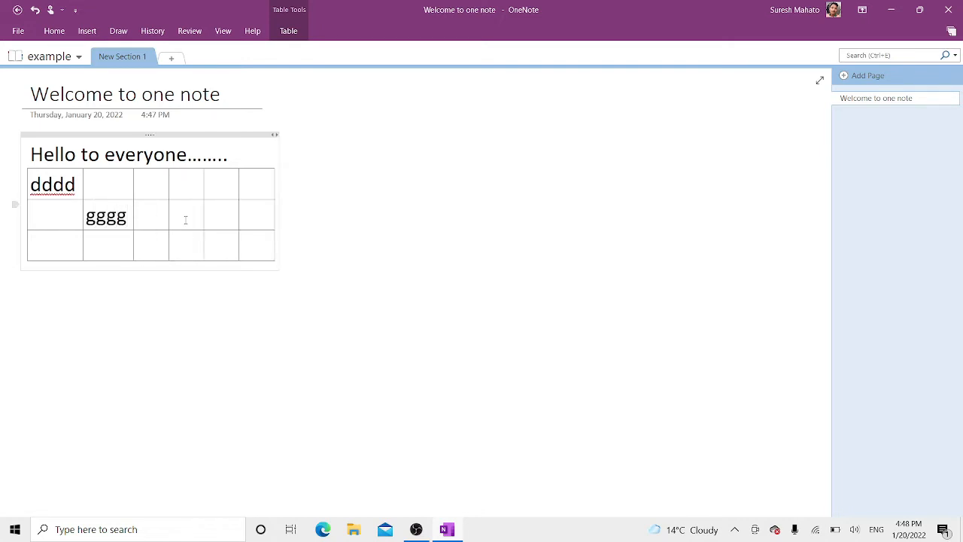
- Enter "jjjjjj" in the second row's fourth cell, "j" in its sixth cell and "hhhhhhh" in the first row's sixth cell
left_click(185, 219)
type("jjjjjj")
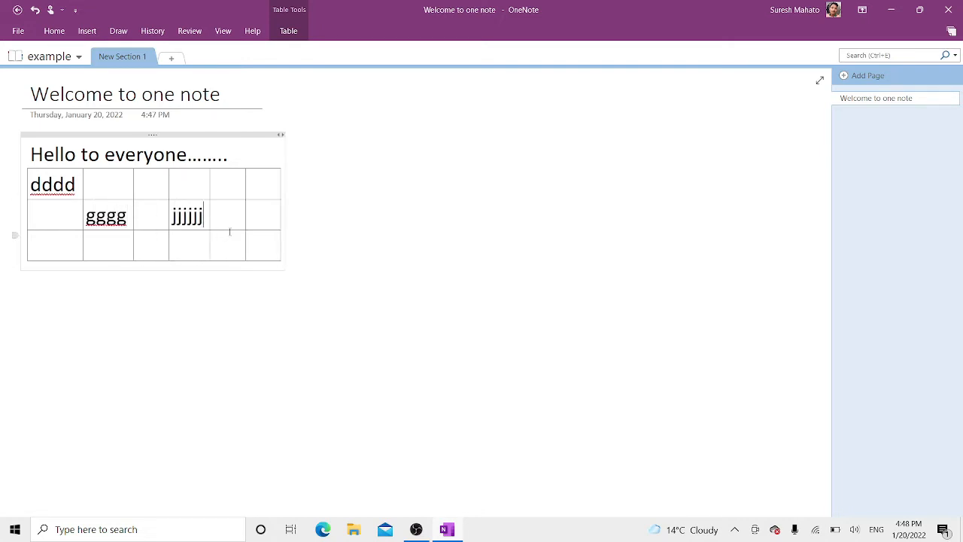
left_click(254, 214)
type("j")
left_click(277, 173)
type("hhhhhhh")
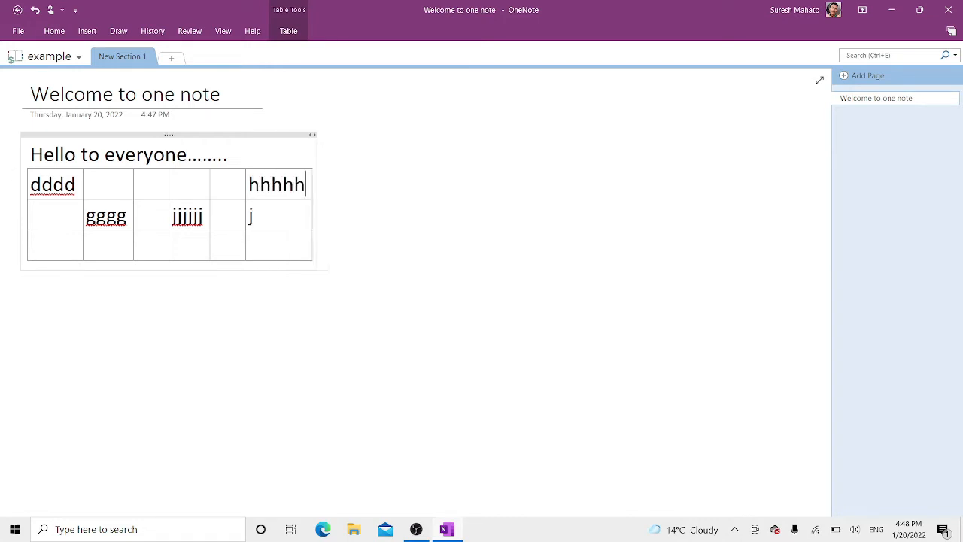
left_click(54, 31)
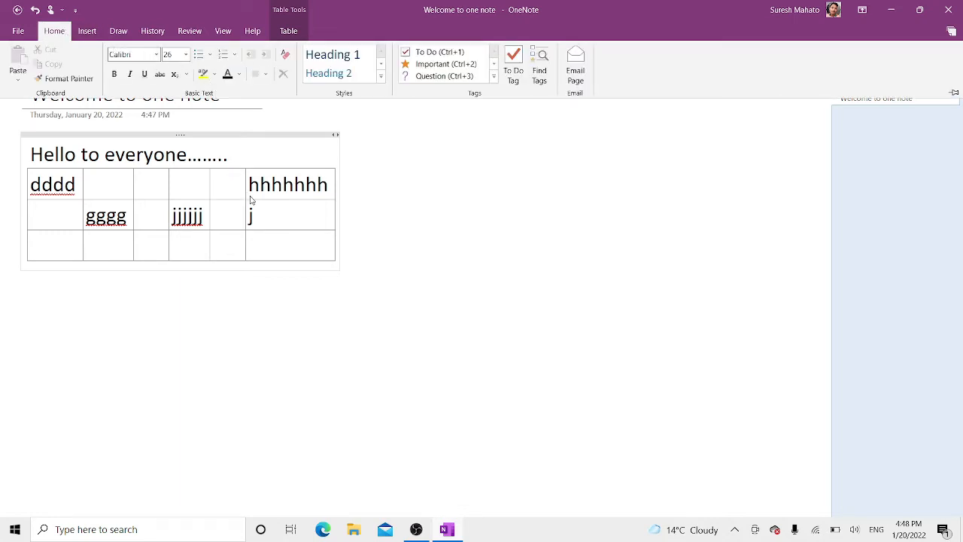
left_click(253, 199)
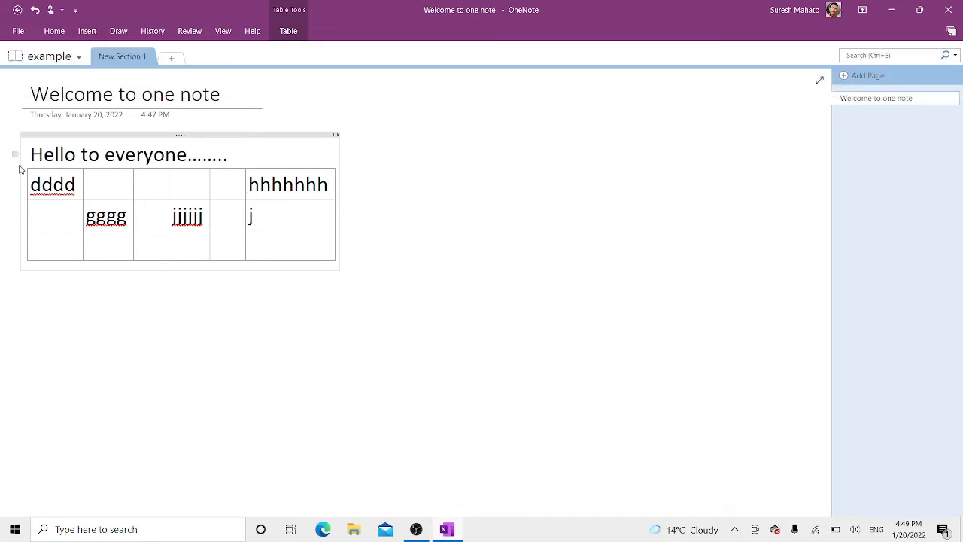
right_click(43, 188)
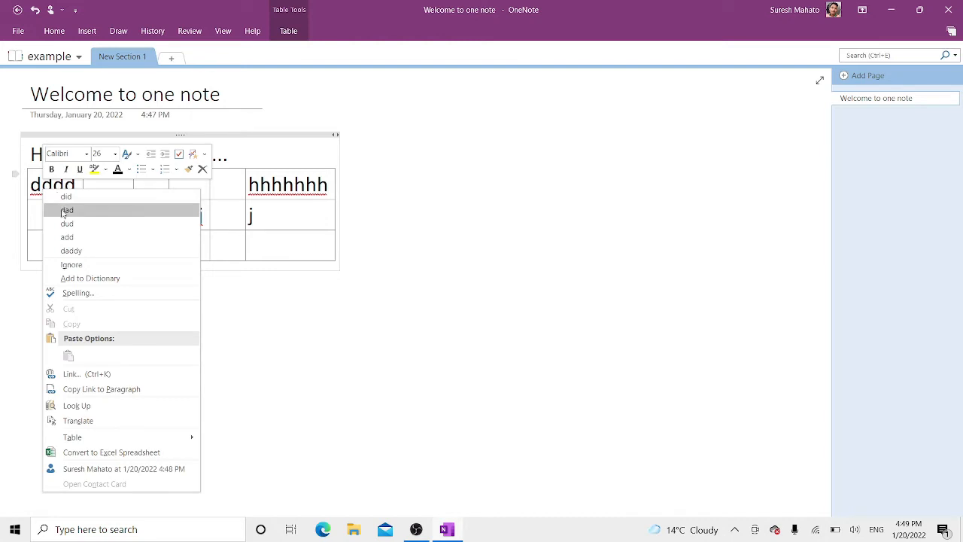
left_click(254, 301)
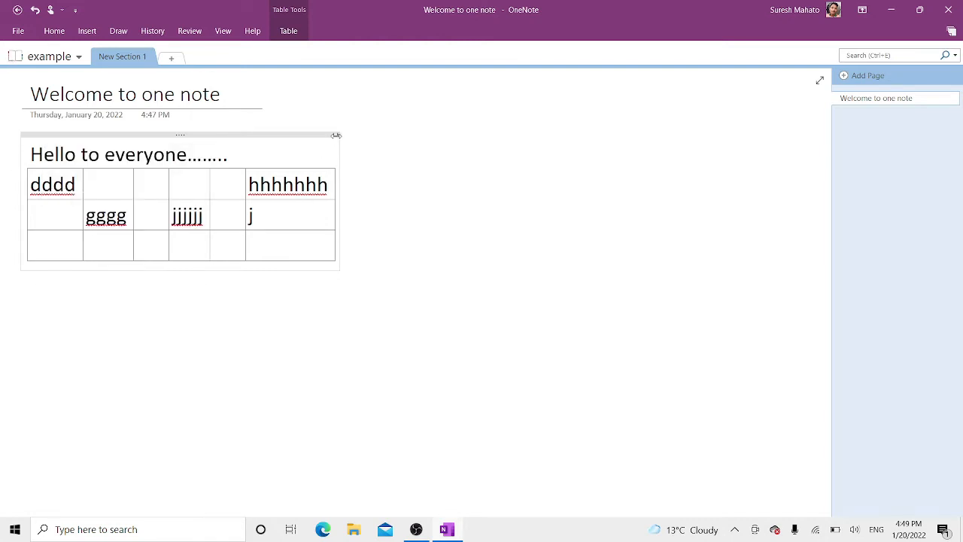
- Narrow the note container holding the greeting and table to about the width of the greeting line
left_click_drag(336, 135, 170, 197)
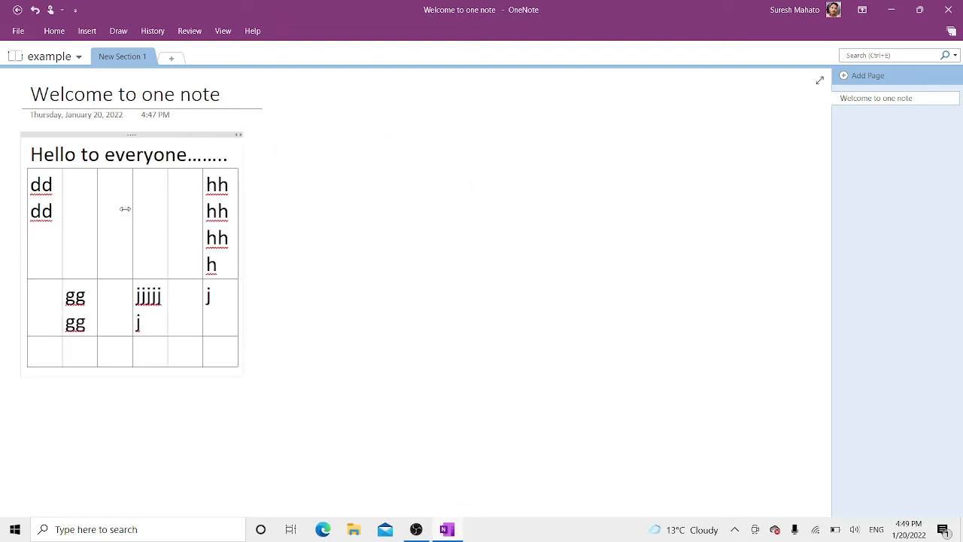
right_click(24, 133)
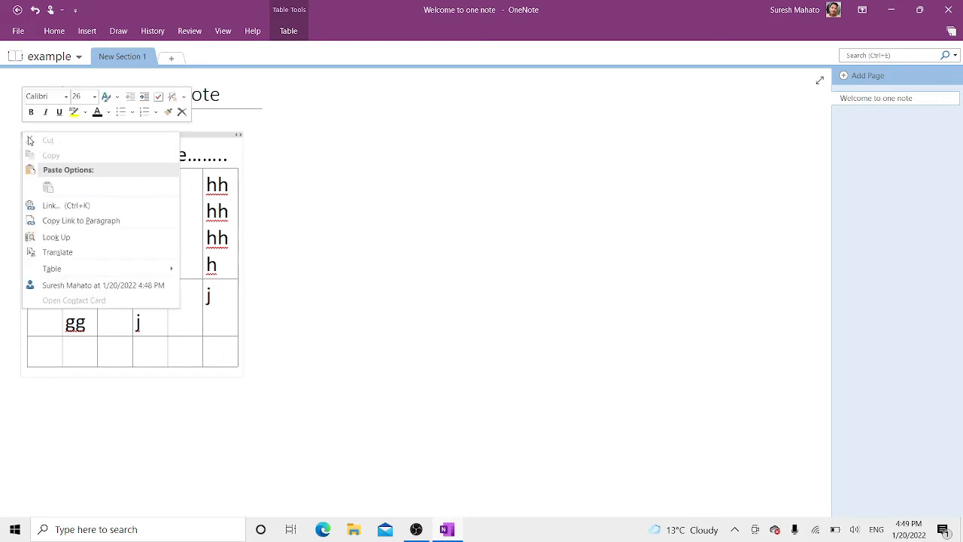
left_click(45, 111)
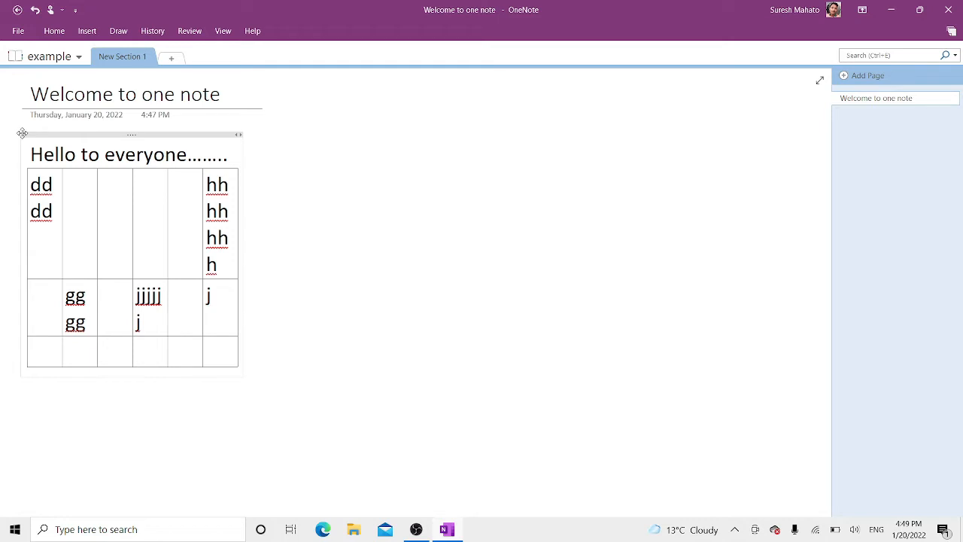
- Shift the whole note container slightly to the right and cut it from the page
left_click_drag(22, 133, 43, 144)
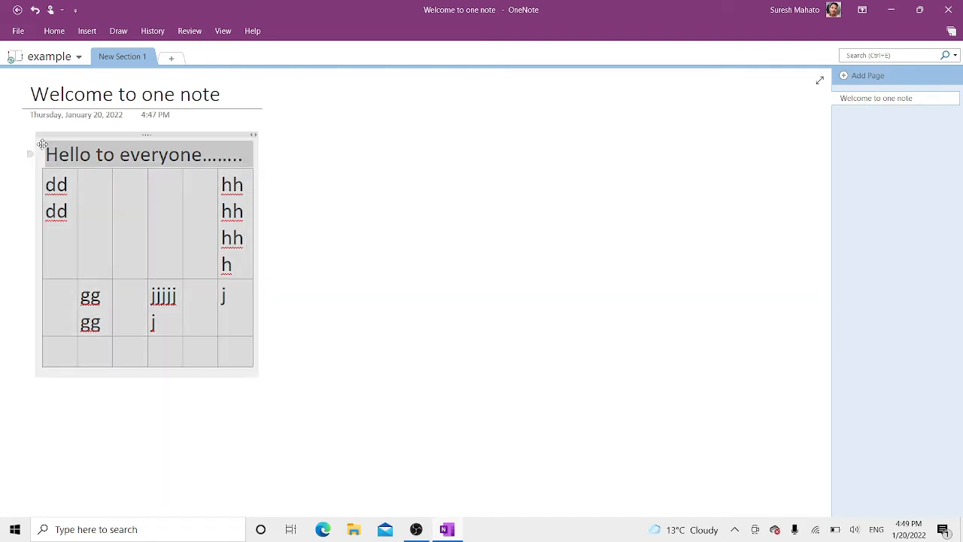
right_click(38, 371)
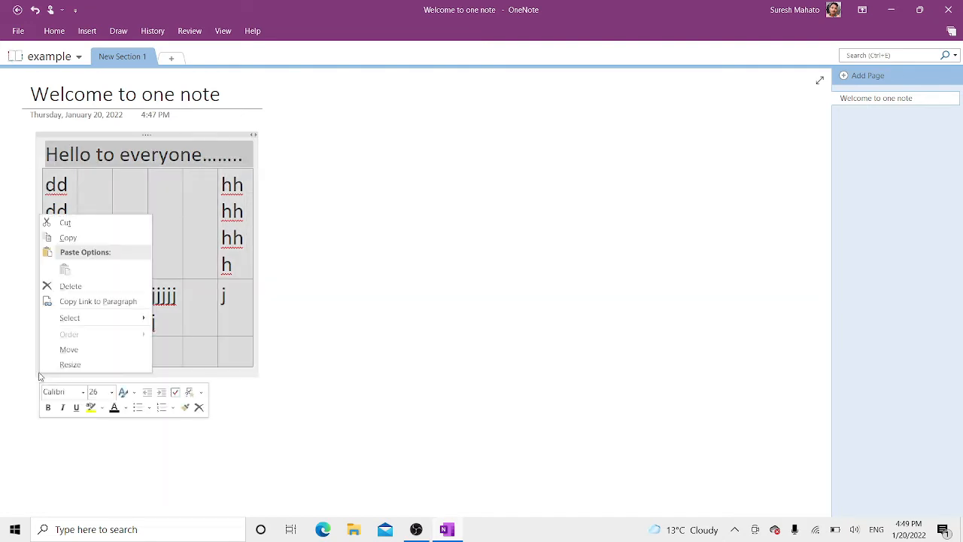
left_click(65, 224)
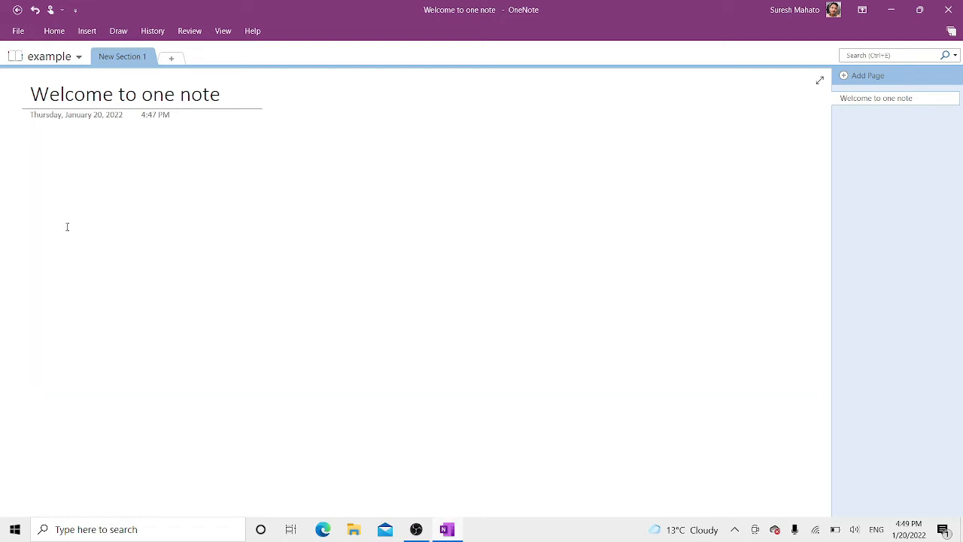
- Record an audio clip and then a video clip on the page, and end the video recording
left_click(87, 33)
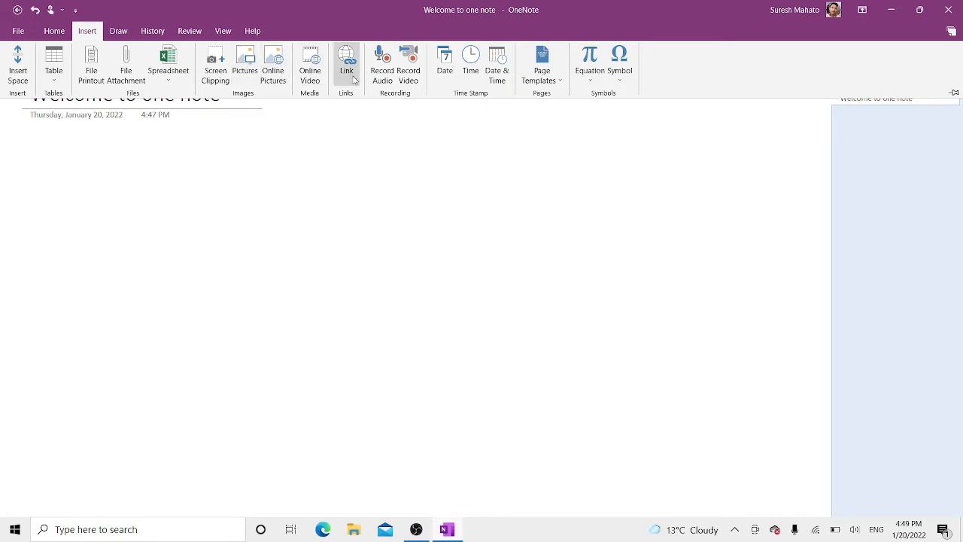
left_click(391, 79)
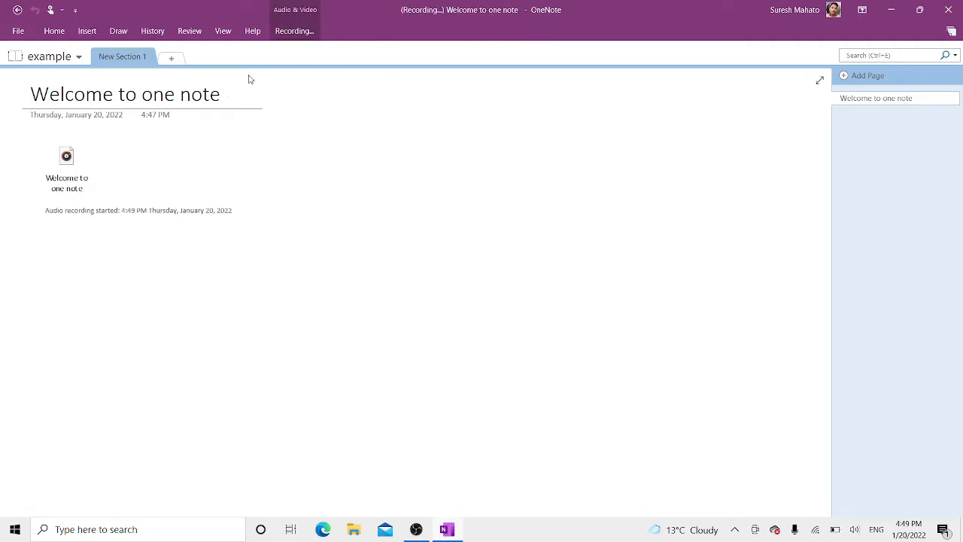
left_click(298, 27)
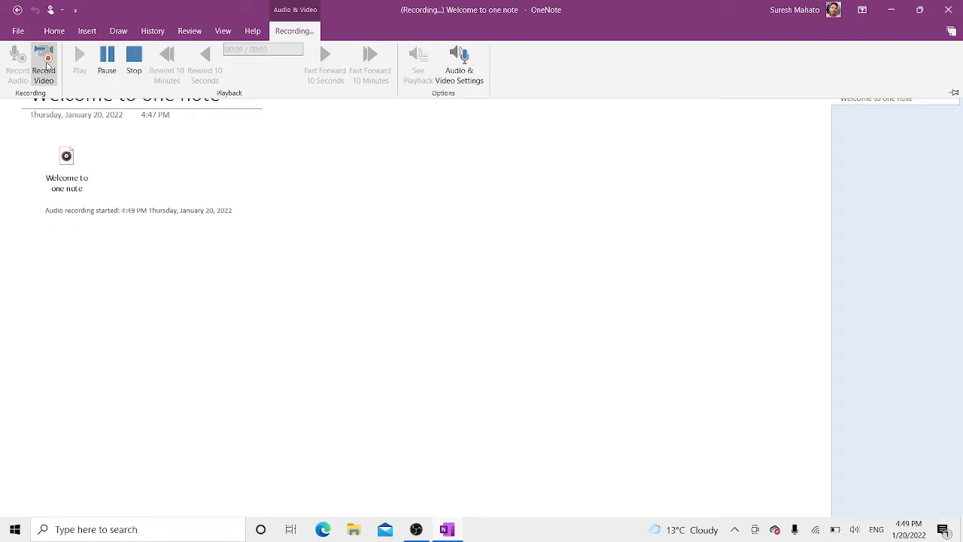
left_click(47, 67)
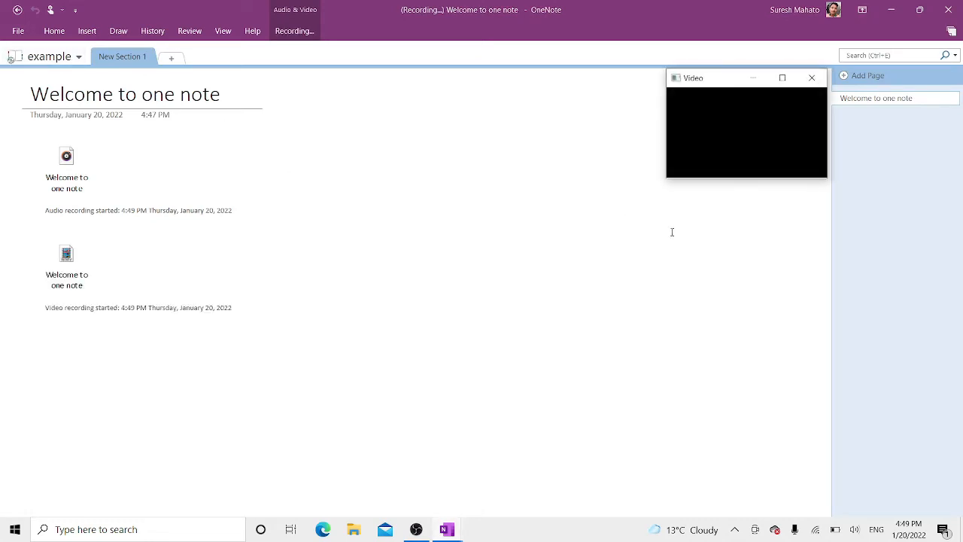
left_click(812, 78)
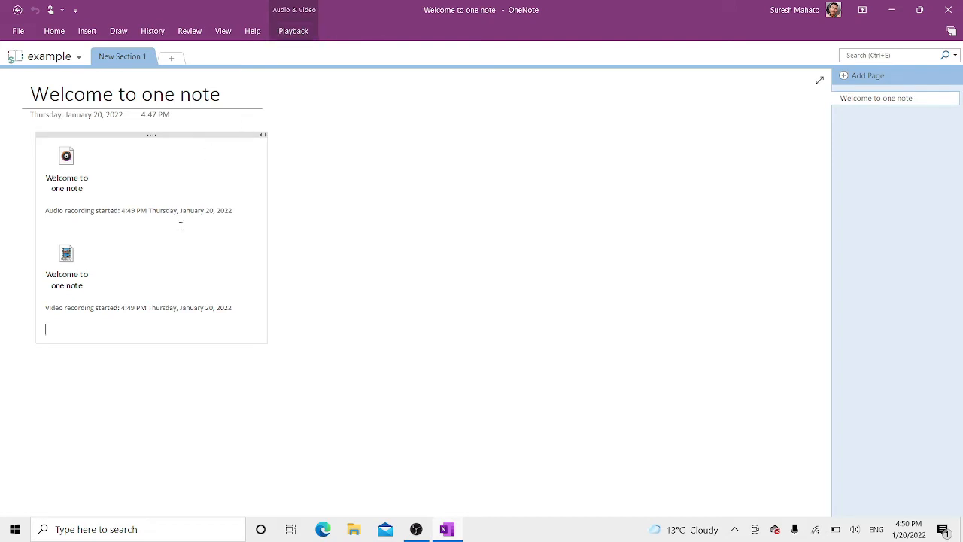
- Delete the note container holding the audio and video recordings
left_click(109, 285)
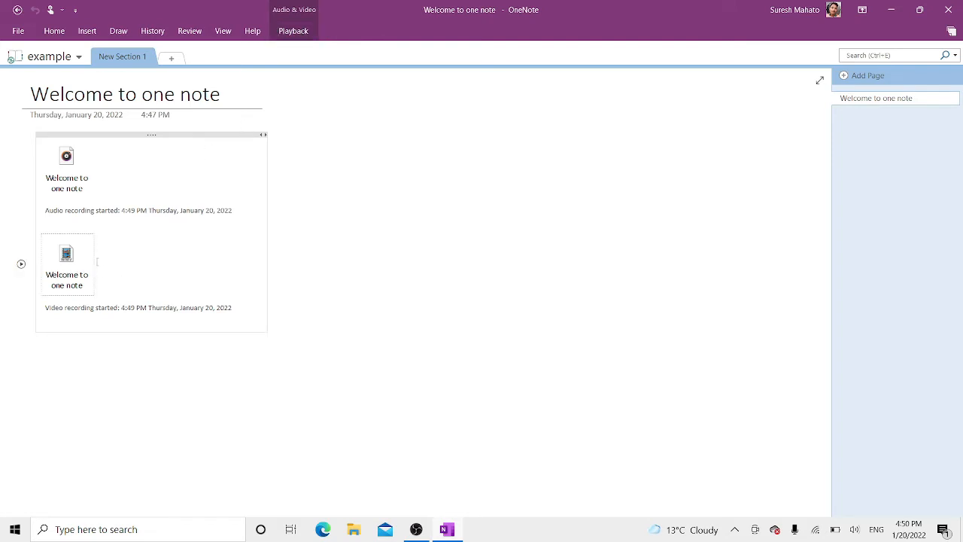
left_click(42, 135)
right_click(42, 135)
left_click(65, 150)
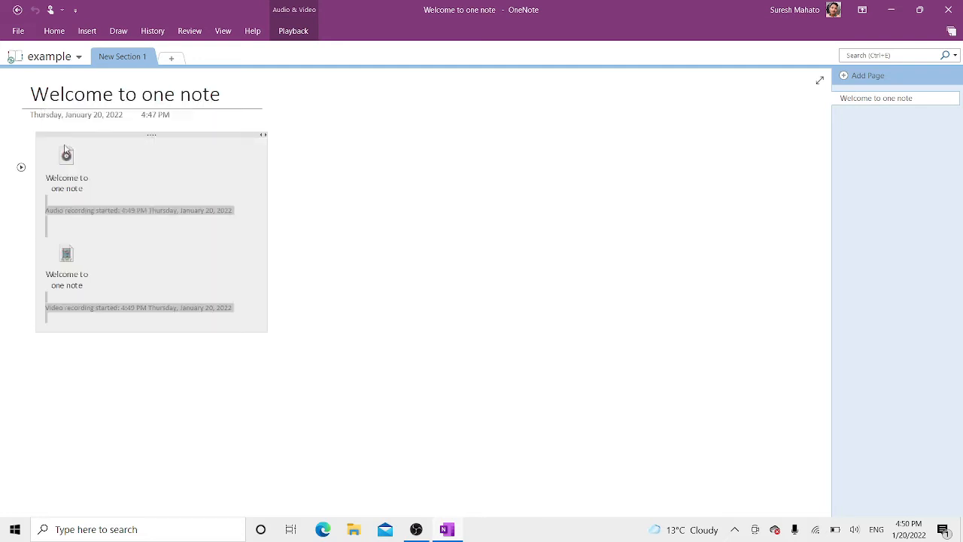
key("Delete")
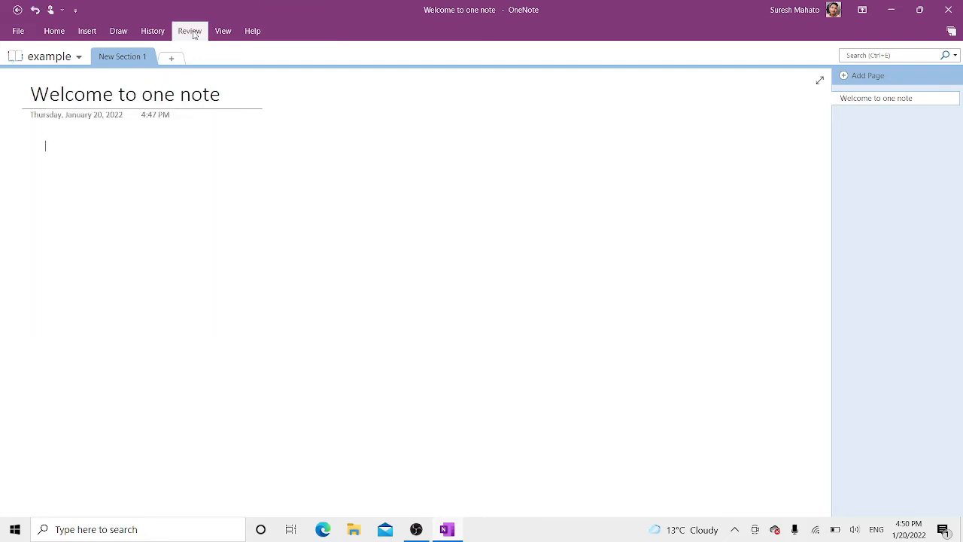
- Mark the page title "Welcome to one note" with freehand strokes of the green highlighter
left_click(191, 31)
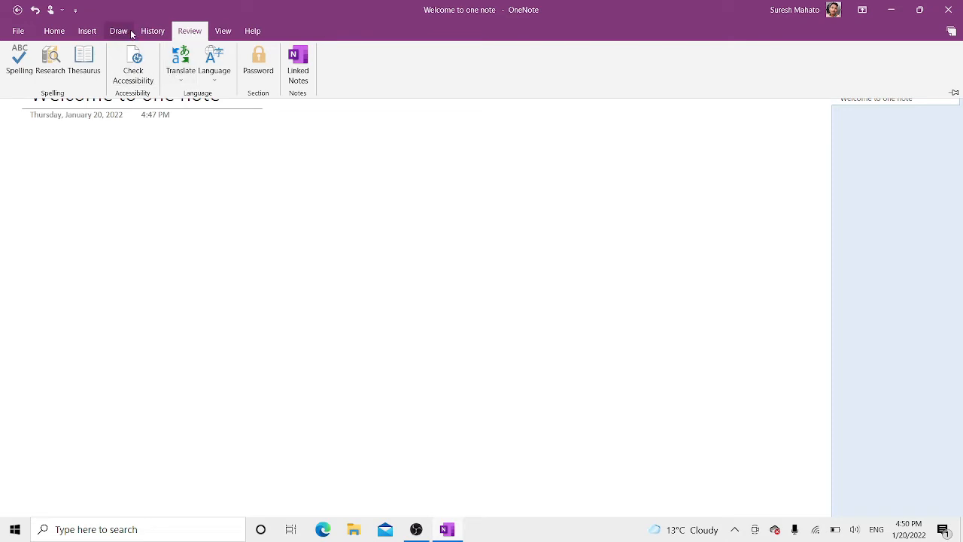
left_click(159, 36)
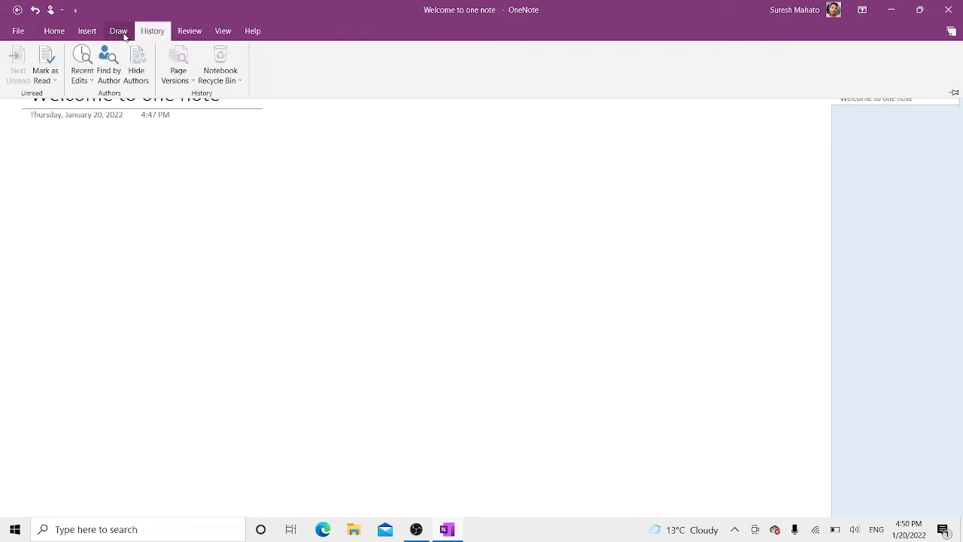
left_click(124, 34)
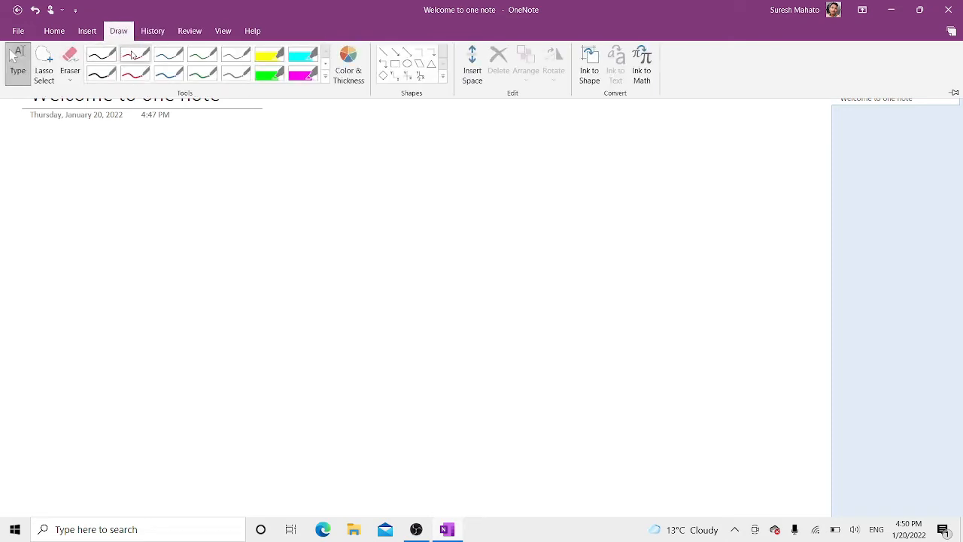
left_click(258, 78)
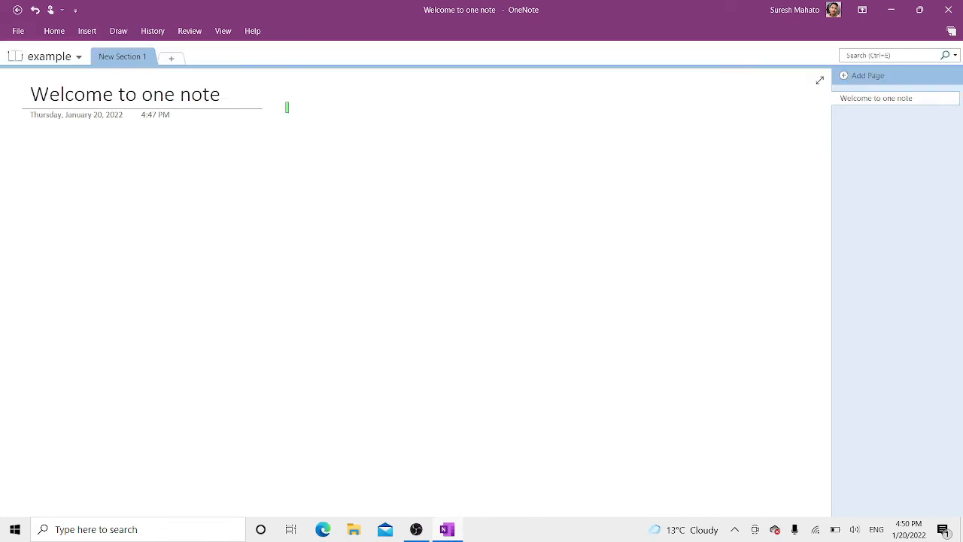
mouse_move(62, 94)
left_mouse_down()
mouse_move(190, 94)
mouse_move(2, 109)
left_mouse_up()
left_click_drag(124, 91, 200, 107)
- Draw freehand strokes with the yellow highlighter across the page title and the date line
left_click(120, 32)
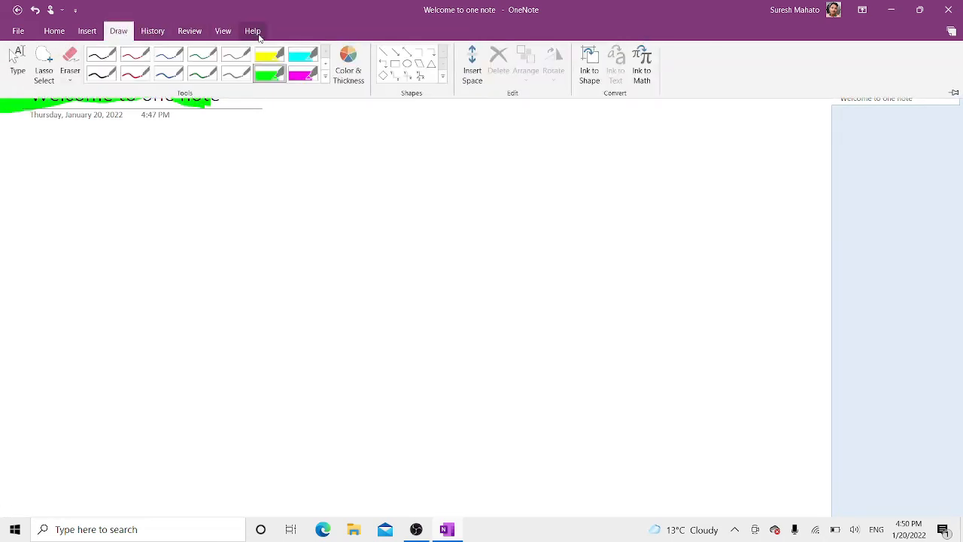
left_click(273, 53)
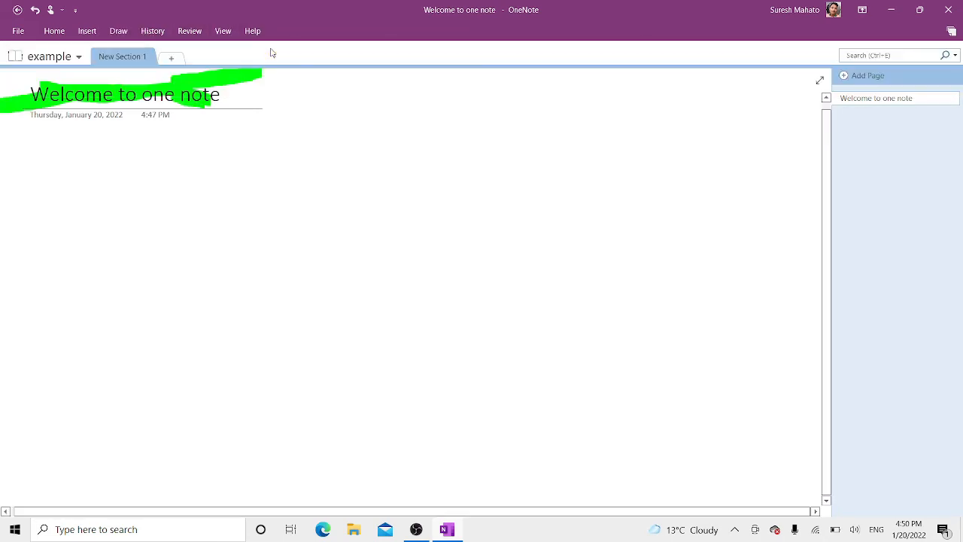
mouse_move(260, 87)
left_mouse_down()
mouse_move(169, 110)
mouse_move(79, 111)
left_mouse_up()
mouse_move(213, 90)
left_mouse_down()
mouse_move(184, 87)
mouse_move(181, 96)
mouse_move(250, 82)
mouse_move(134, 97)
mouse_move(194, 122)
mouse_move(25, 133)
mouse_move(89, 117)
left_mouse_up()
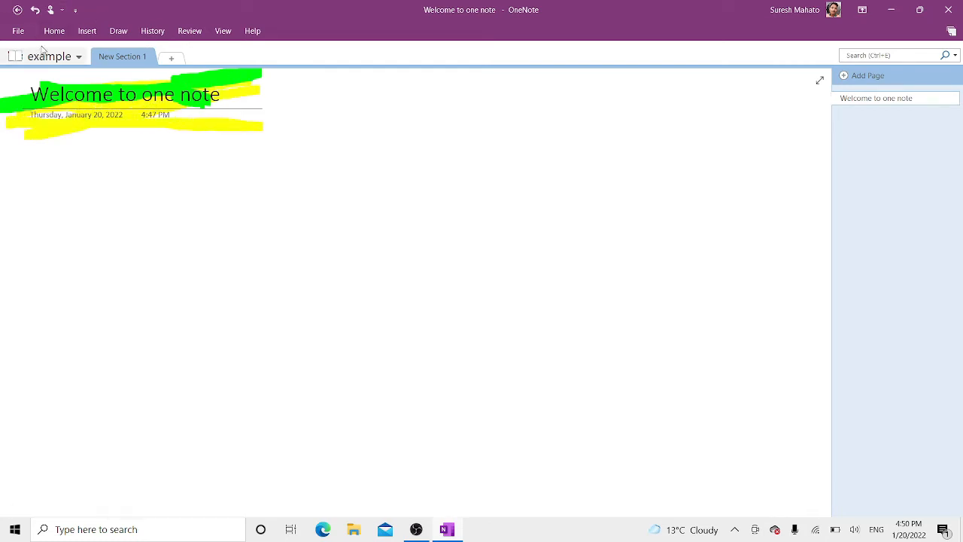
- Erase all green and yellow highlighter strokes around the page title and date
left_click(113, 31)
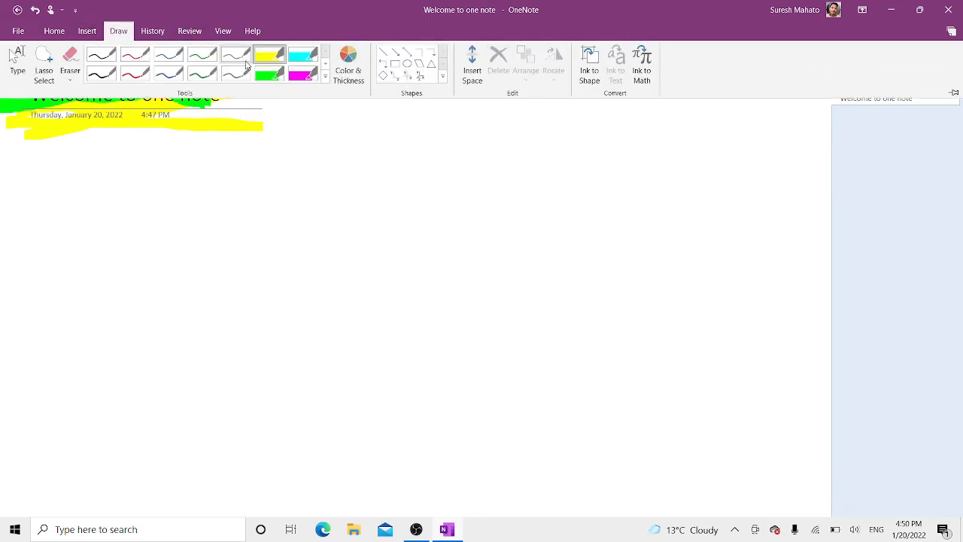
left_click(75, 63)
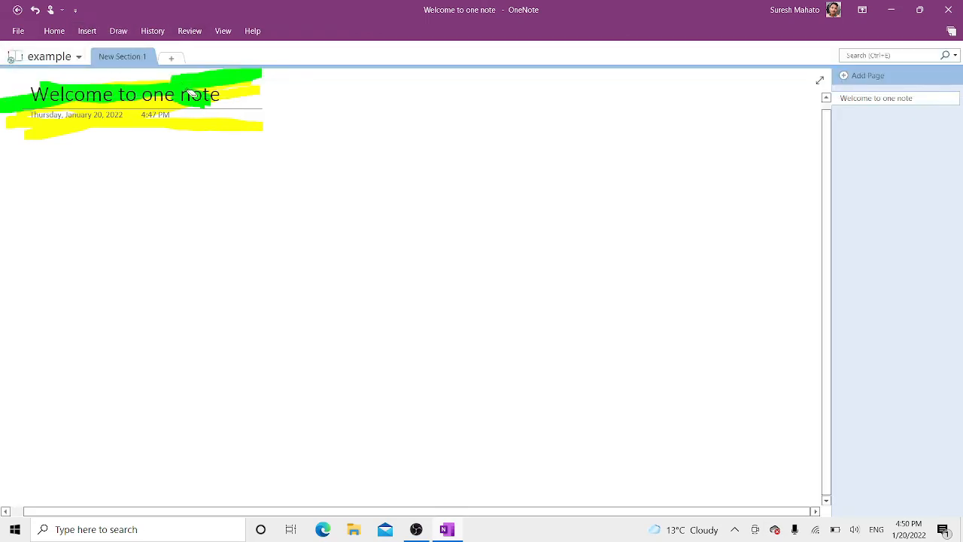
left_click_drag(194, 95, 73, 128)
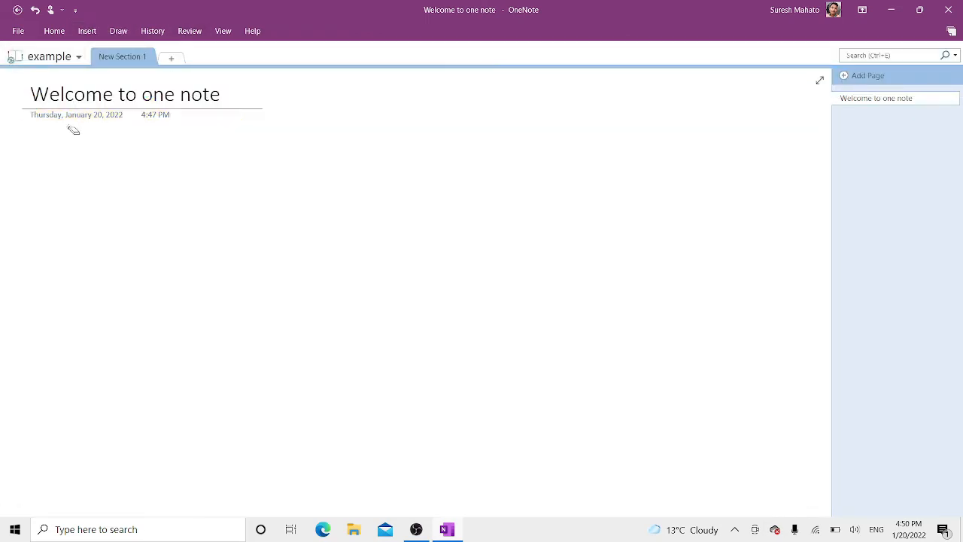
- Draw a yellow rectangle shape on the blank page area below and to the right of the title
left_click(119, 31)
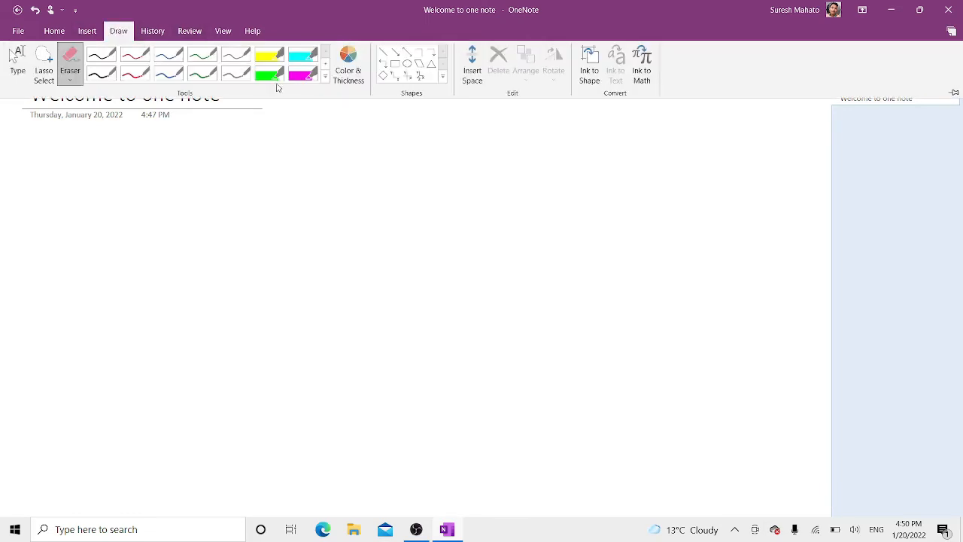
left_click(395, 65)
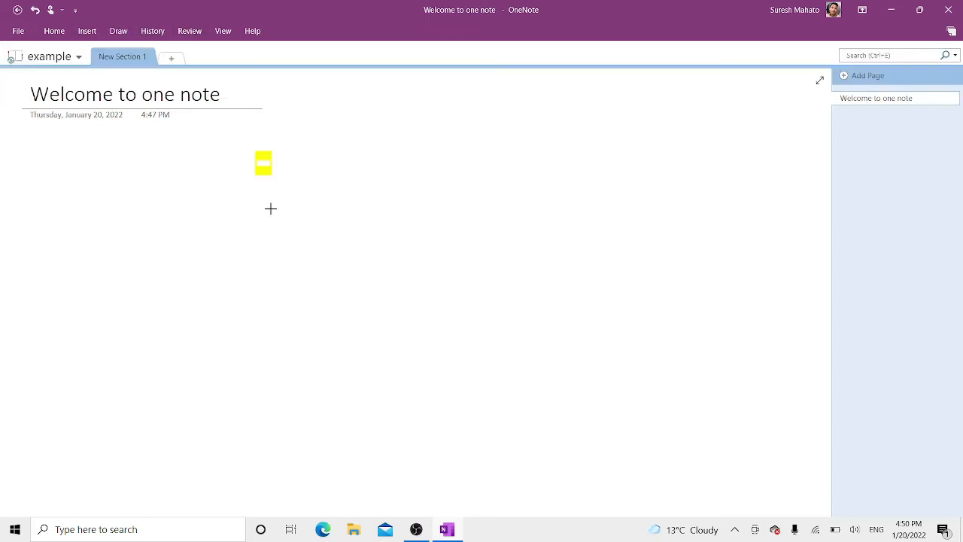
left_click_drag(269, 143, 398, 237)
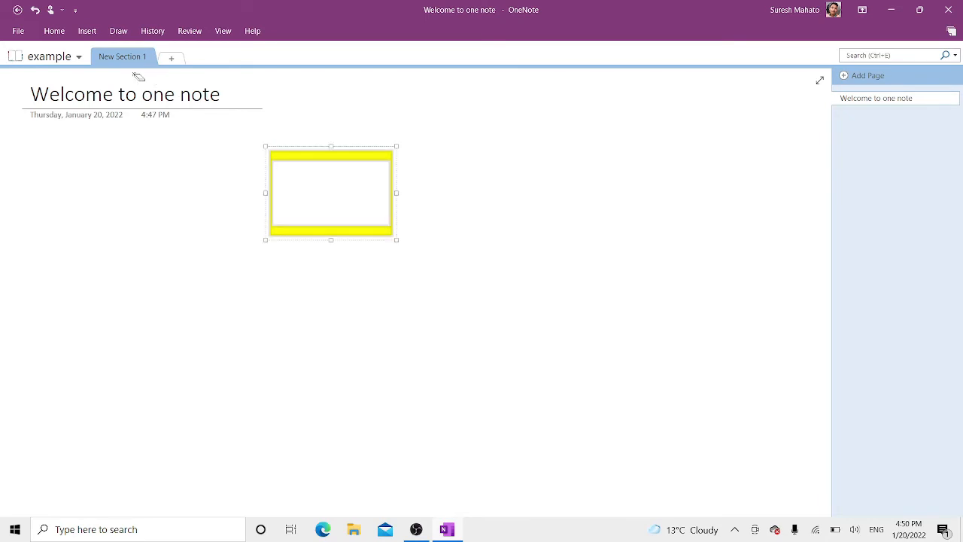
- Turn on Ink to Shape and draw a pentagon with the black pen to the right of the yellow rectangle
left_click(126, 31)
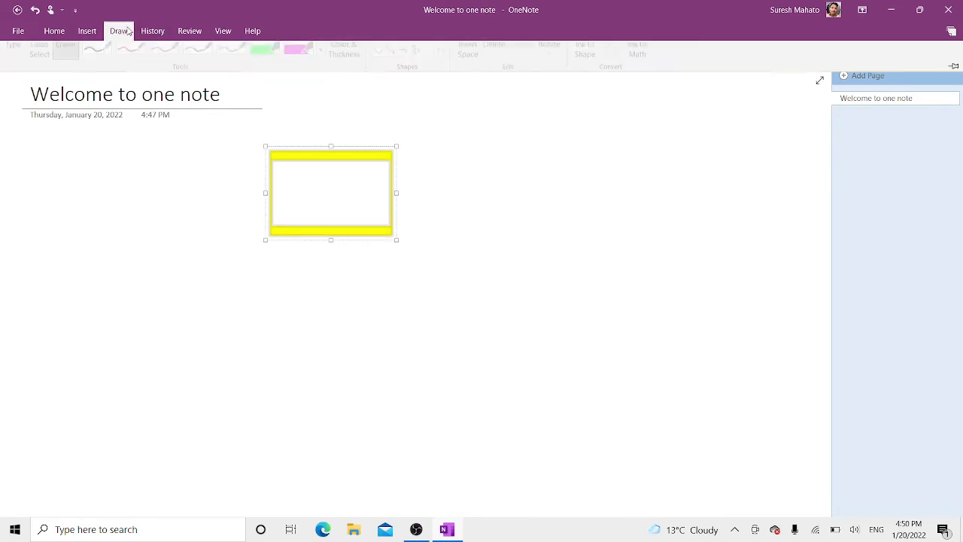
left_click(105, 69)
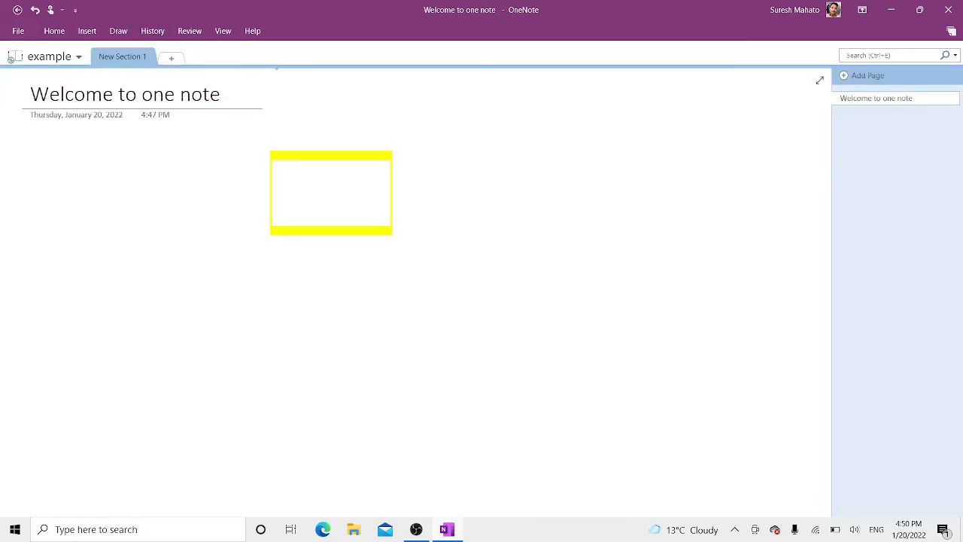
left_click(110, 31)
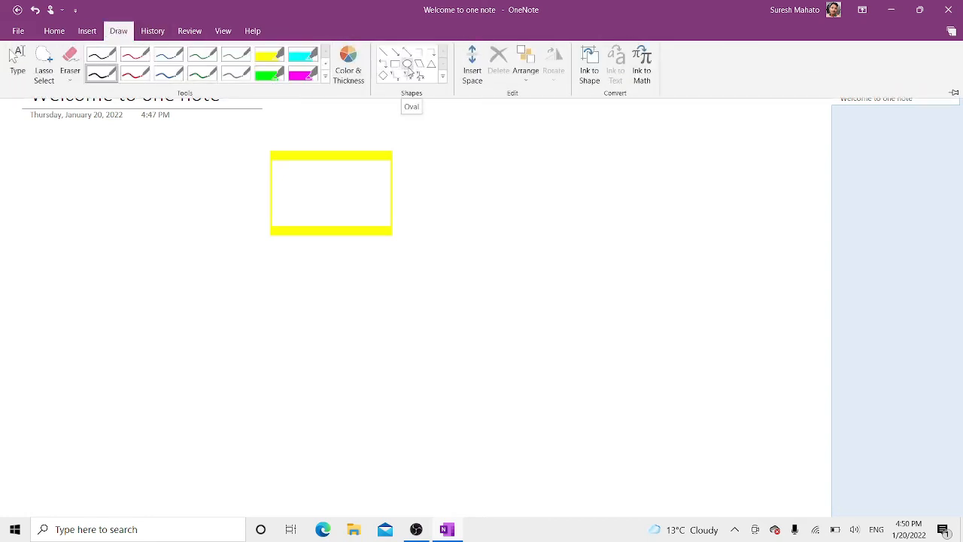
left_click(589, 69)
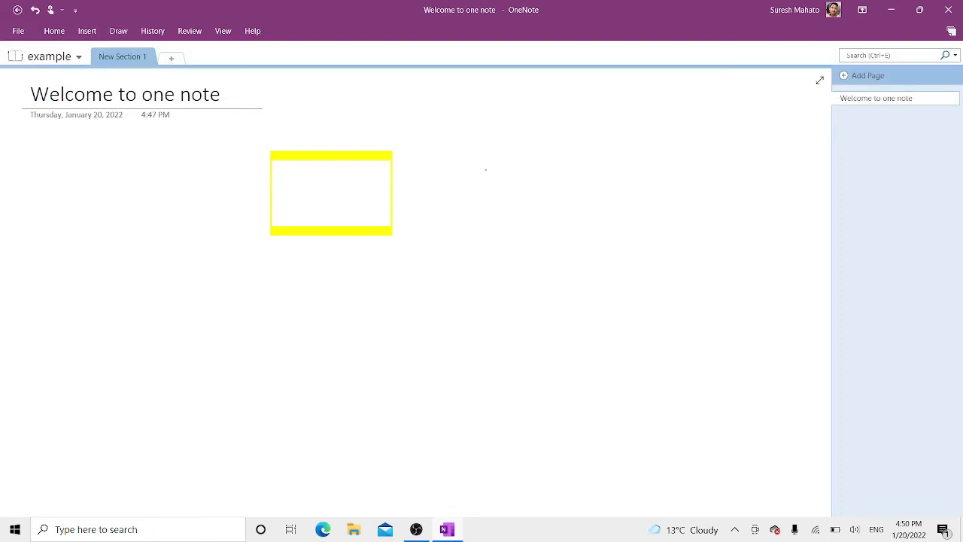
mouse_move(517, 189)
left_mouse_down()
mouse_move(543, 241)
mouse_move(528, 200)
left_mouse_up()
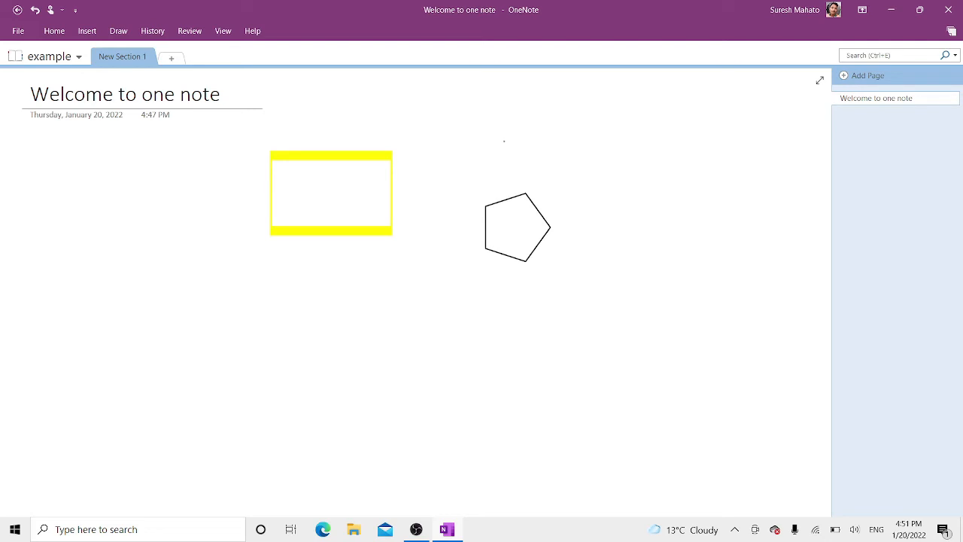
- Draw a small circle above the pentagon, a large circle enclosing both, and a triangle below the title as converted ink shapes
mouse_move(503, 156)
left_mouse_down()
mouse_move(480, 174)
mouse_move(508, 177)
left_mouse_up()
mouse_move(451, 112)
left_mouse_down()
mouse_move(350, 148)
mouse_move(571, 238)
mouse_move(446, 110)
left_mouse_up()
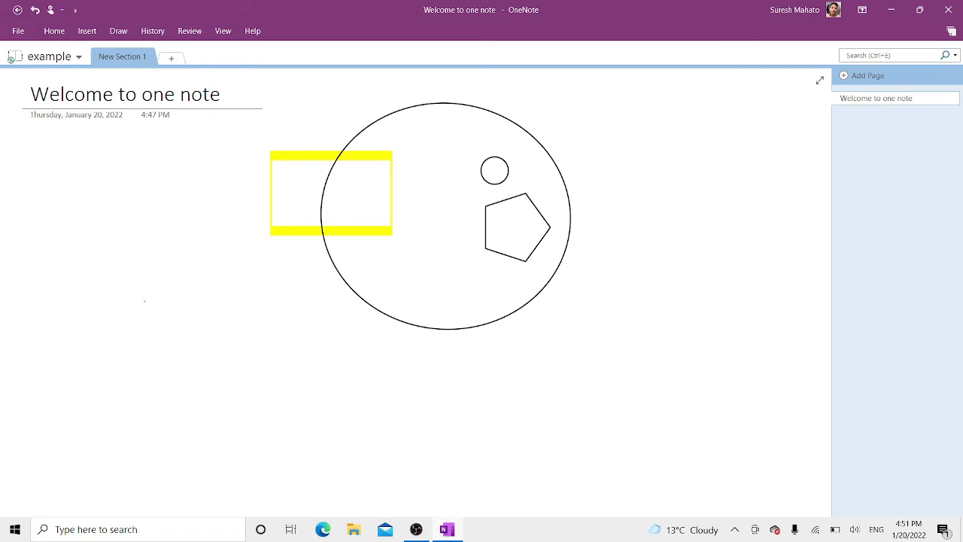
mouse_move(144, 301)
left_mouse_down()
mouse_move(205, 239)
mouse_move(276, 346)
mouse_move(160, 319)
mouse_move(142, 303)
left_mouse_up()
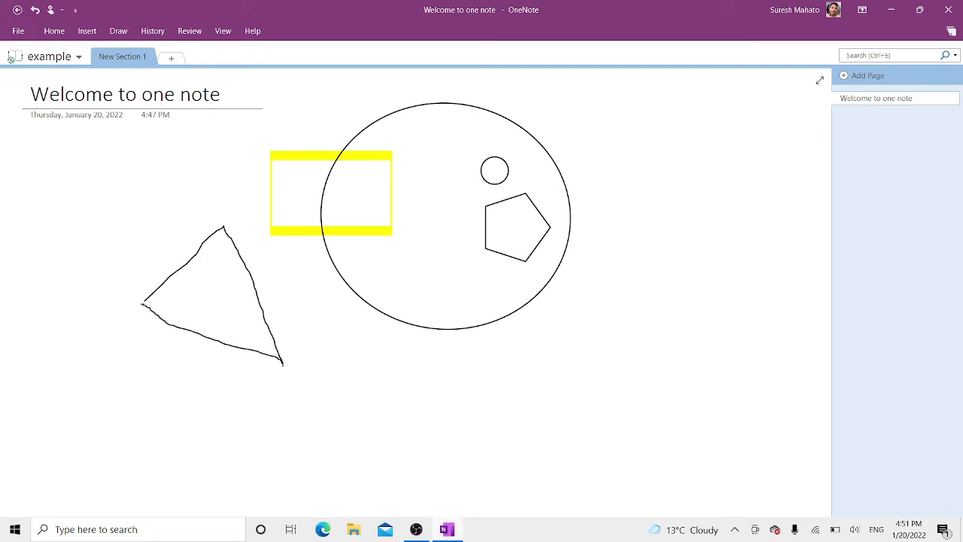
- Handwrite the expression "= x + 2y" in black ink along the upper edge of the triangle
mouse_move(106, 253)
left_mouse_down()
mouse_move(133, 283)
mouse_move(129, 230)
mouse_move(152, 259)
left_mouse_up()
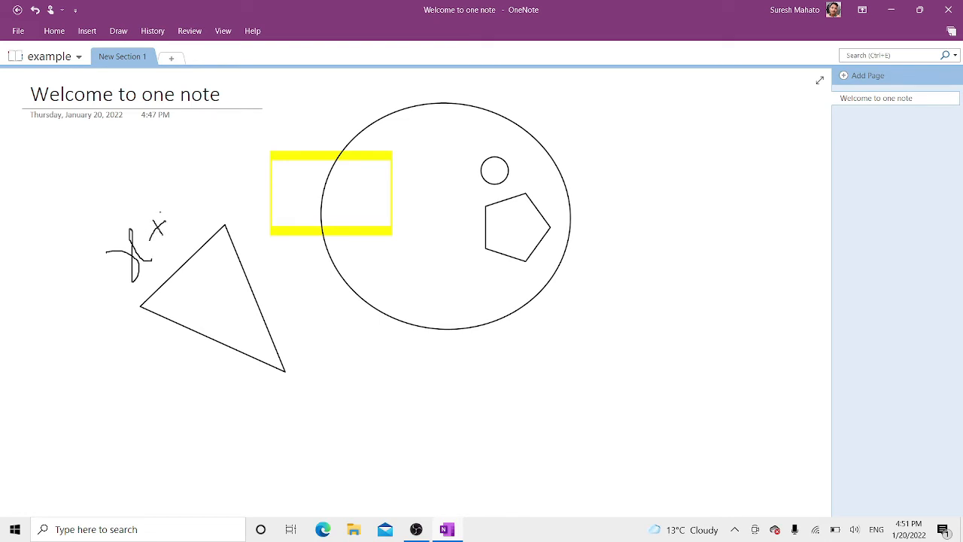
mouse_move(167, 202)
left_mouse_down()
mouse_move(187, 217)
mouse_move(205, 167)
left_mouse_up()
mouse_move(215, 167)
left_mouse_down()
mouse_move(224, 230)
mouse_move(217, 202)
left_mouse_up()
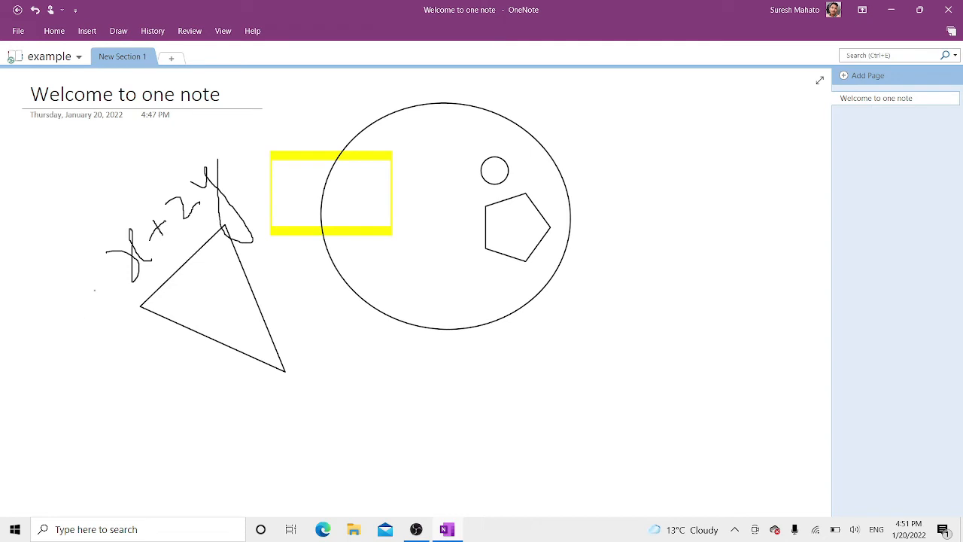
left_click_drag(81, 288, 98, 269)
- Lasso the handwritten "= x + 2" and the "y" and move both parts below the large circle, keeping the expression together
left_click(116, 31)
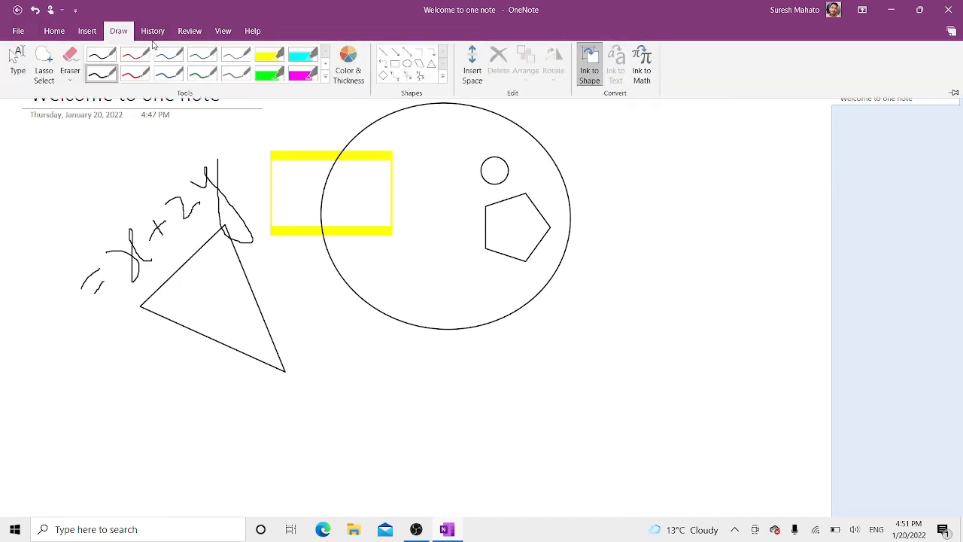
left_click(45, 74)
mouse_move(183, 163)
left_mouse_down()
mouse_move(86, 217)
mouse_move(68, 328)
mouse_move(140, 302)
mouse_move(226, 210)
mouse_move(226, 167)
mouse_move(189, 160)
left_mouse_up()
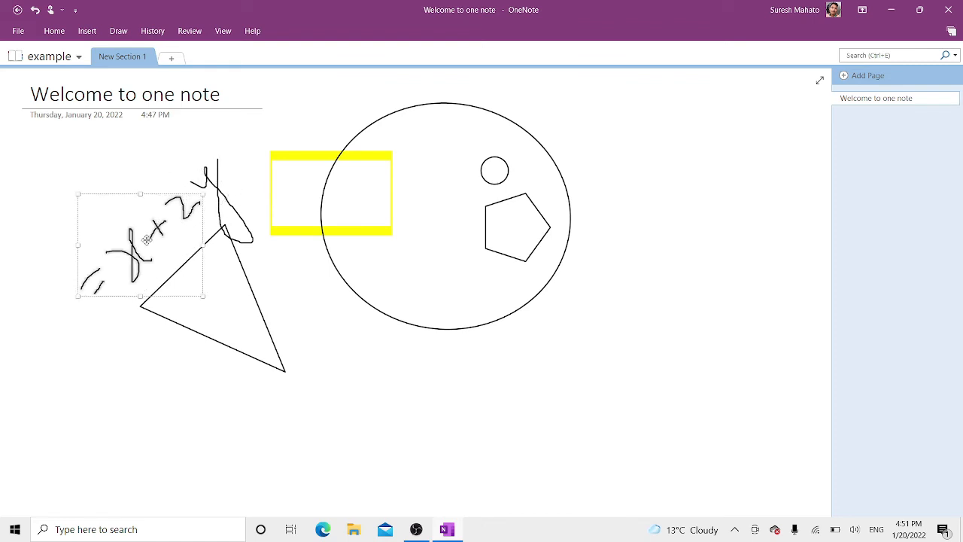
mouse_move(145, 242)
left_mouse_down()
mouse_move(272, 215)
mouse_move(360, 385)
left_mouse_up()
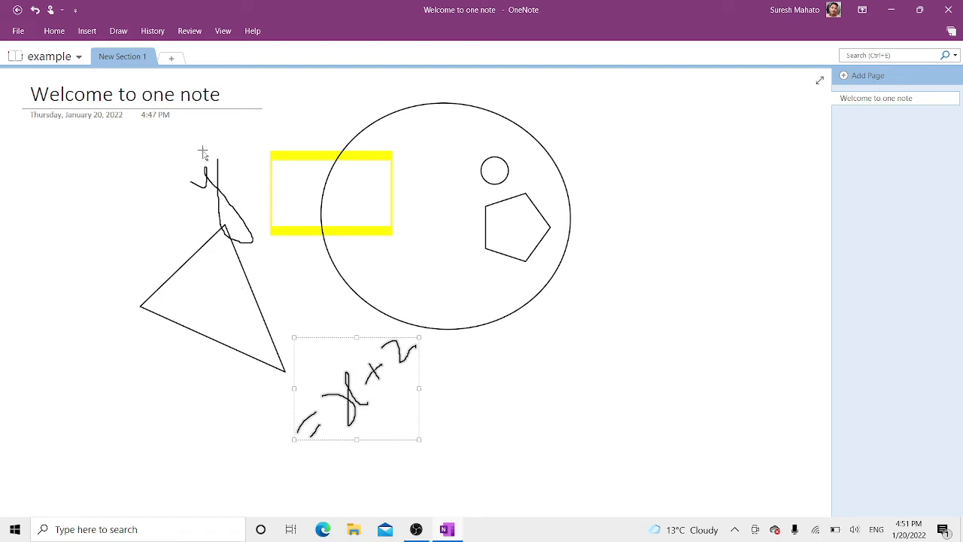
mouse_move(209, 144)
left_mouse_down()
mouse_move(197, 217)
mouse_move(286, 252)
mouse_move(273, 254)
mouse_move(263, 233)
left_mouse_up()
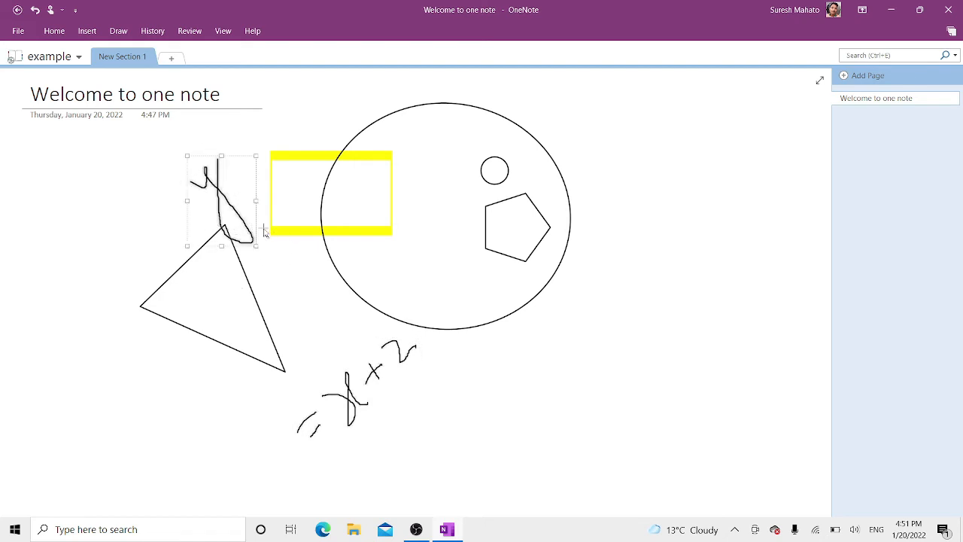
mouse_move(213, 193)
left_mouse_down()
mouse_move(317, 254)
mouse_move(418, 344)
left_mouse_up()
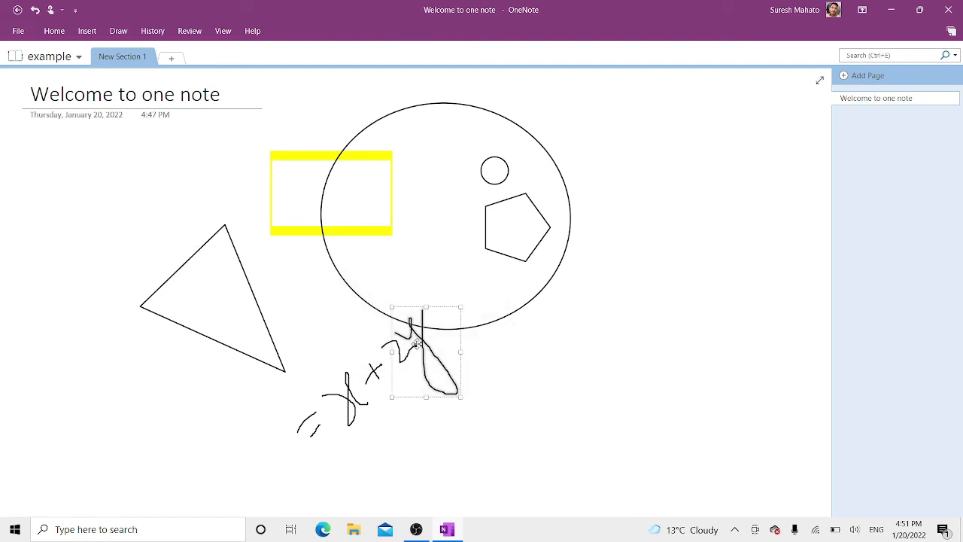
left_click(287, 313)
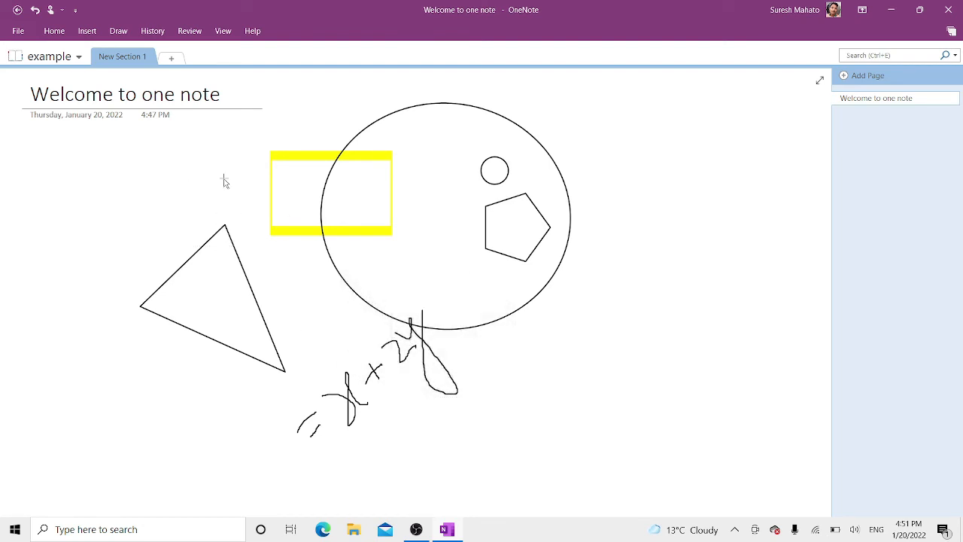
- Switch from Lasso Select to the Type tool and place the text cursor on the blank area above the triangle
left_click(159, 33)
left_click(118, 31)
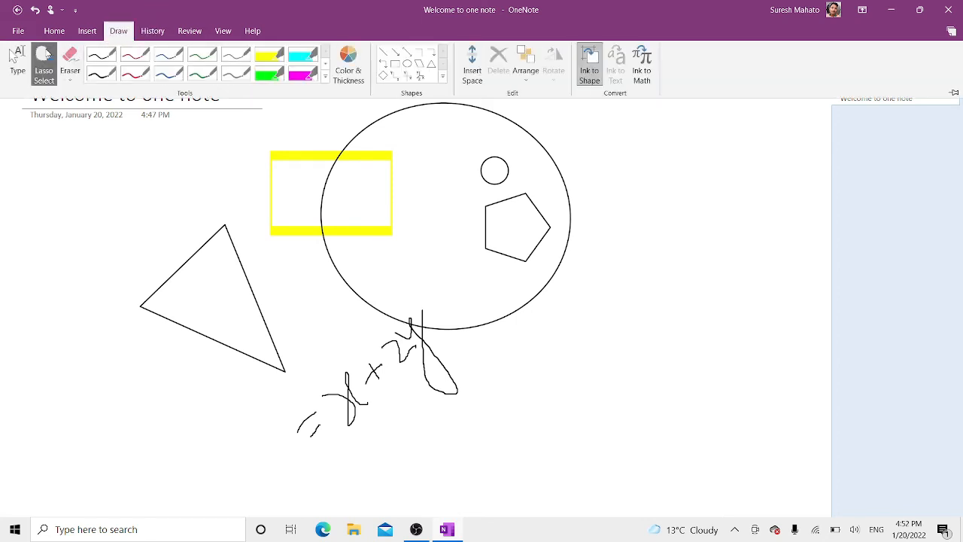
left_click(285, 236)
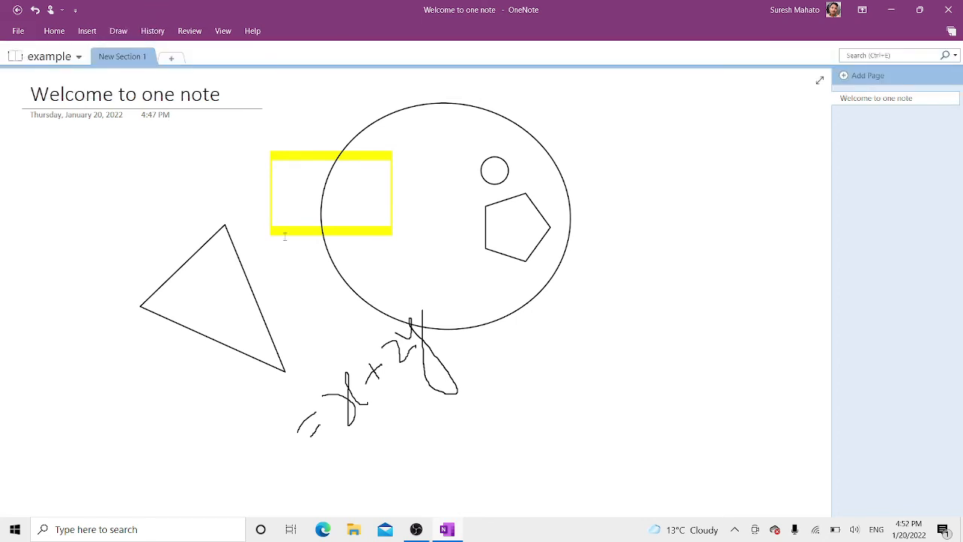
left_click(113, 166)
type("j")
type("jjjjjj")
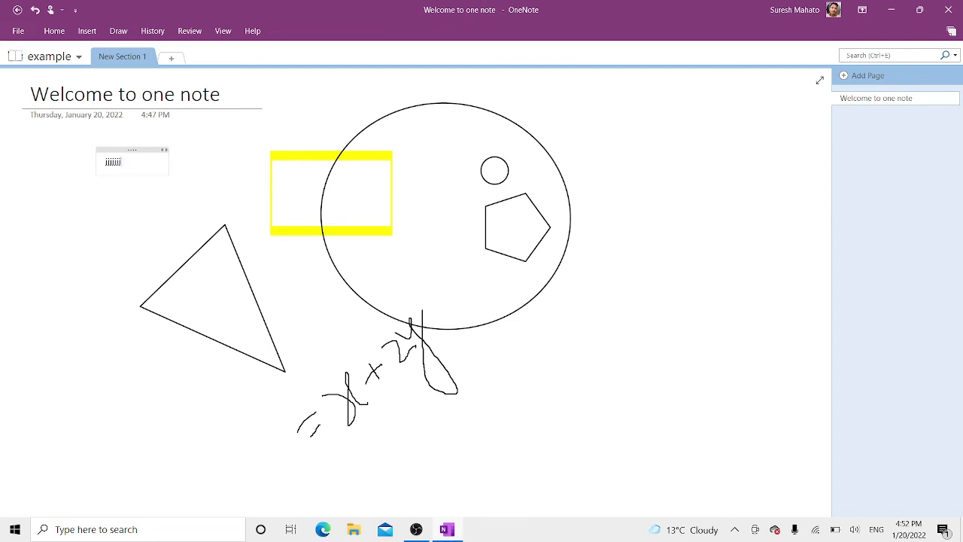
type("jjj")
type("ffuf5dtfjhftyfyh")
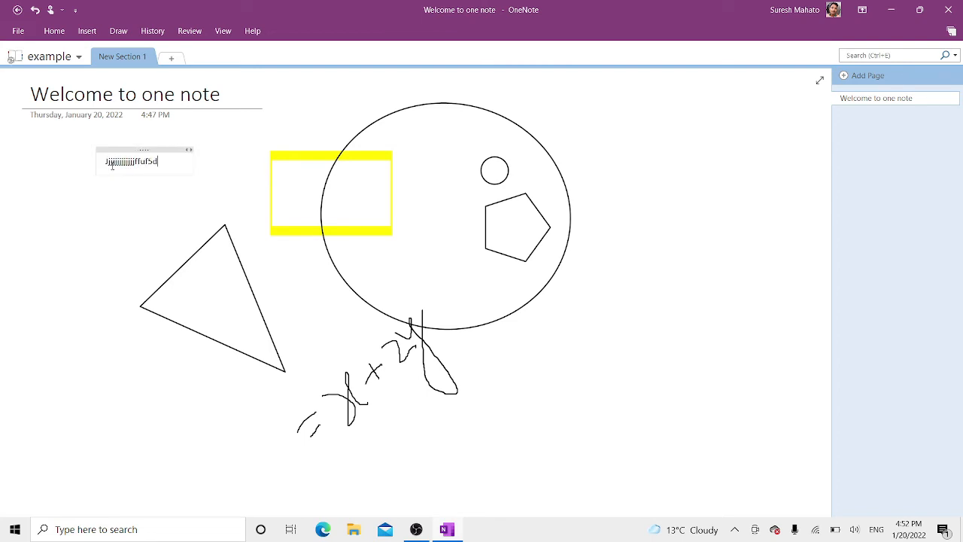
key("BackSpace")
key("BackSpace")
key("BackSpace")
key("BackSpace")
key("BackSpace")
key("BackSpace")
key("BackSpace")
key("BackSpace")
key("BackSpace")
key("BackSpace")
key("BackSpace")
key("BackSpace")
key("BackSpace")
key("BackSpace")
key("BackSpace")
key("BackSpace")
key("BackSpace")
key("BackSpace")
key("BackSpace")
key("BackSpace")
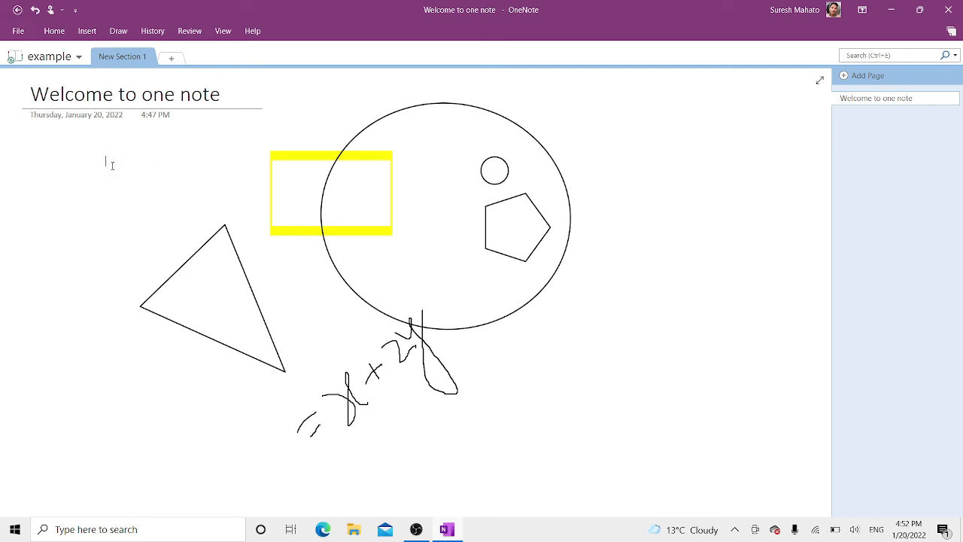
- Enter the text "Hi how are you guys?" in the note above the triangle and start a new line
type("a")
key("BackSpace")
type("hi how are you")
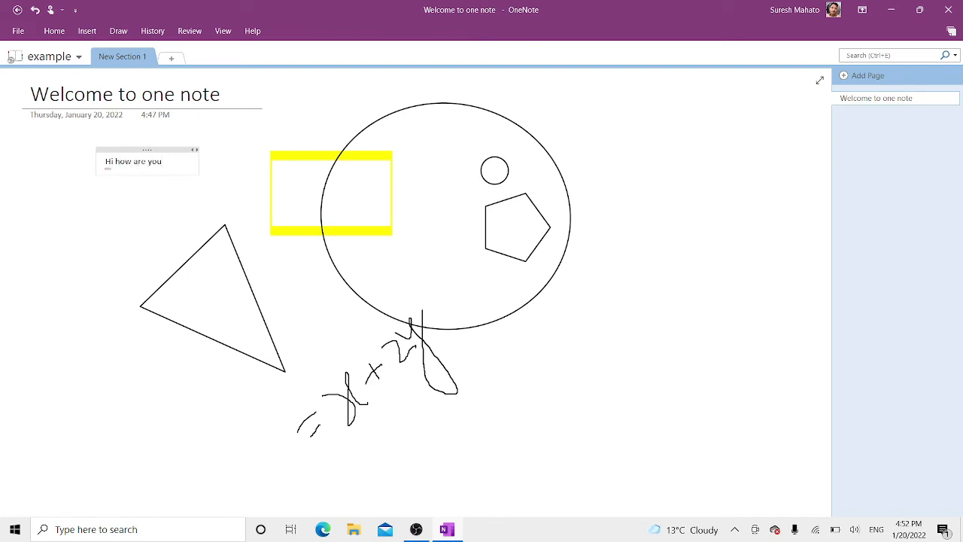
type(" guys?")
key("Return")
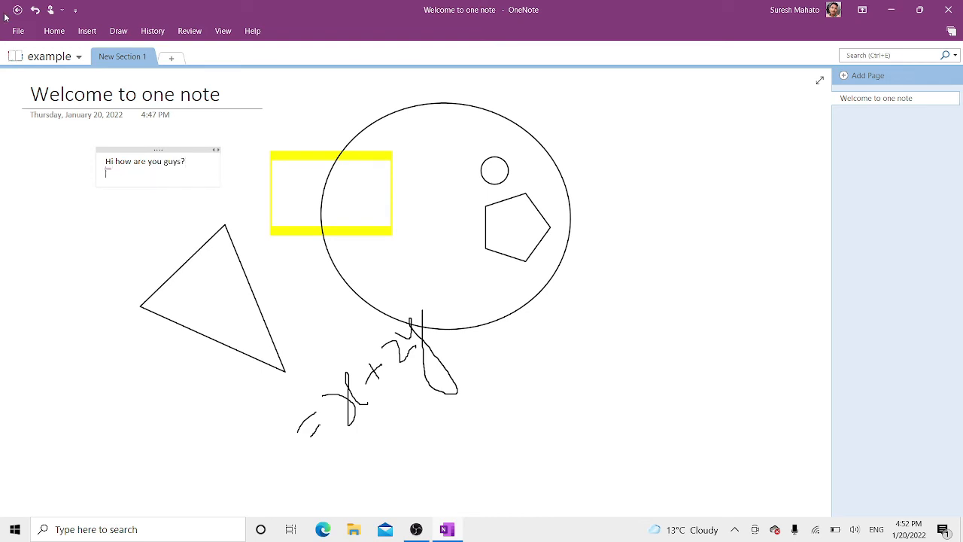
- Open the Ink to Math equation editor
left_click(118, 31)
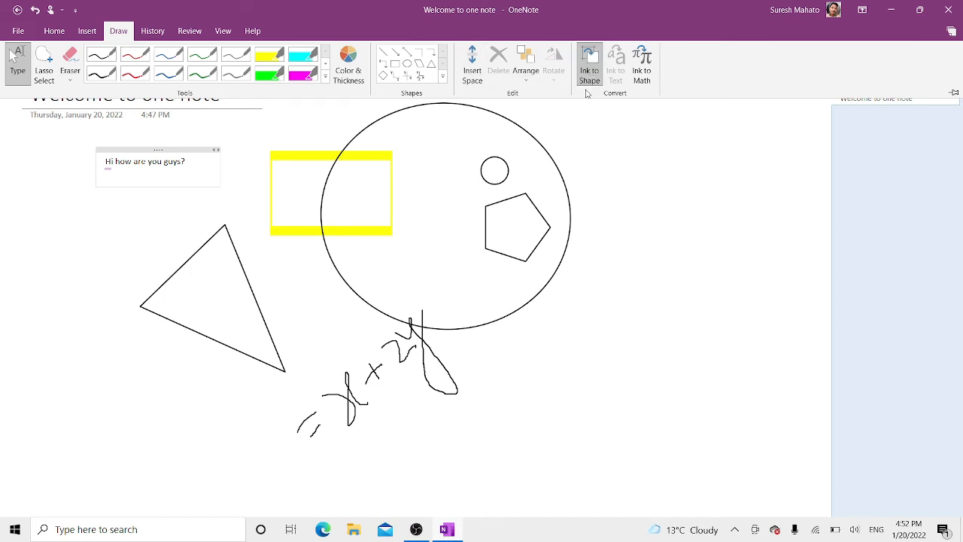
left_click(643, 76)
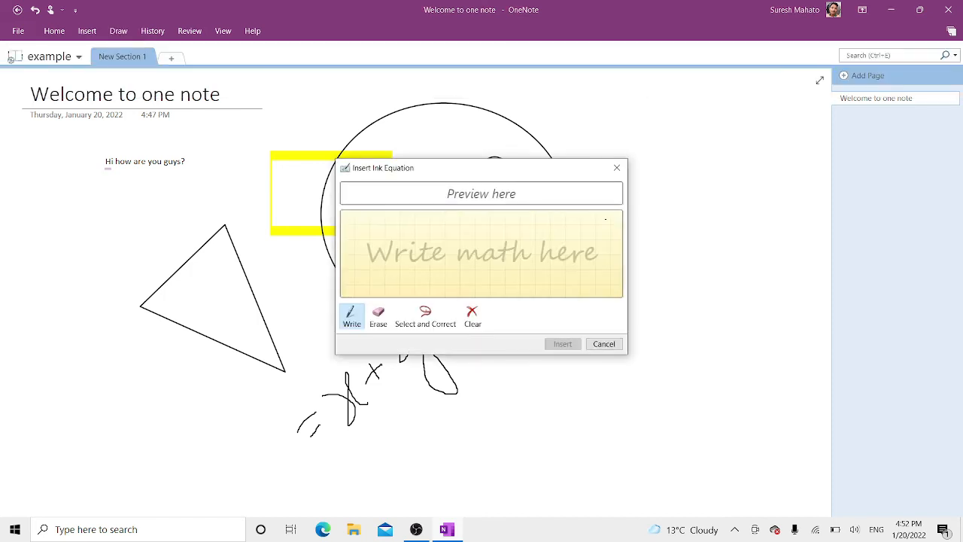
mouse_move(453, 256)
left_mouse_down()
mouse_move(424, 247)
mouse_move(461, 284)
left_mouse_up()
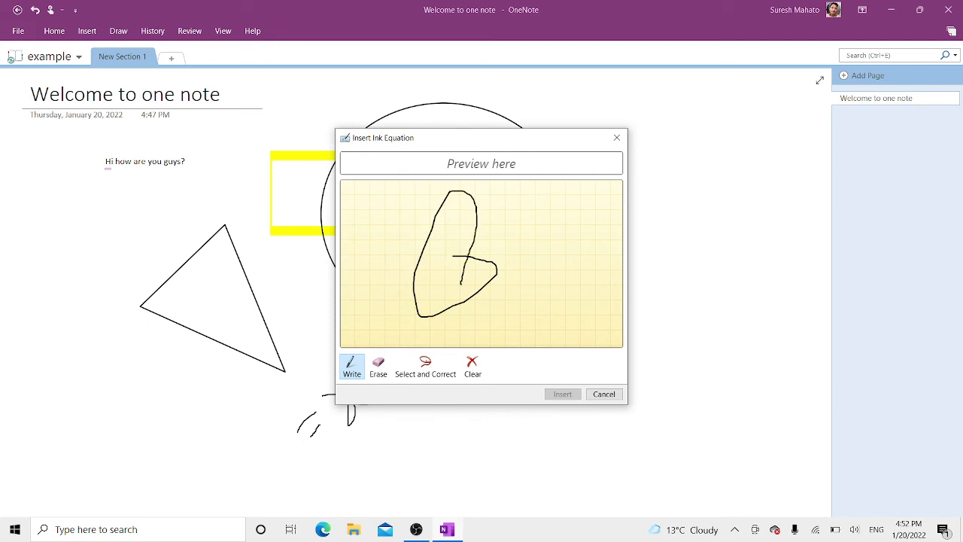
left_click(378, 368)
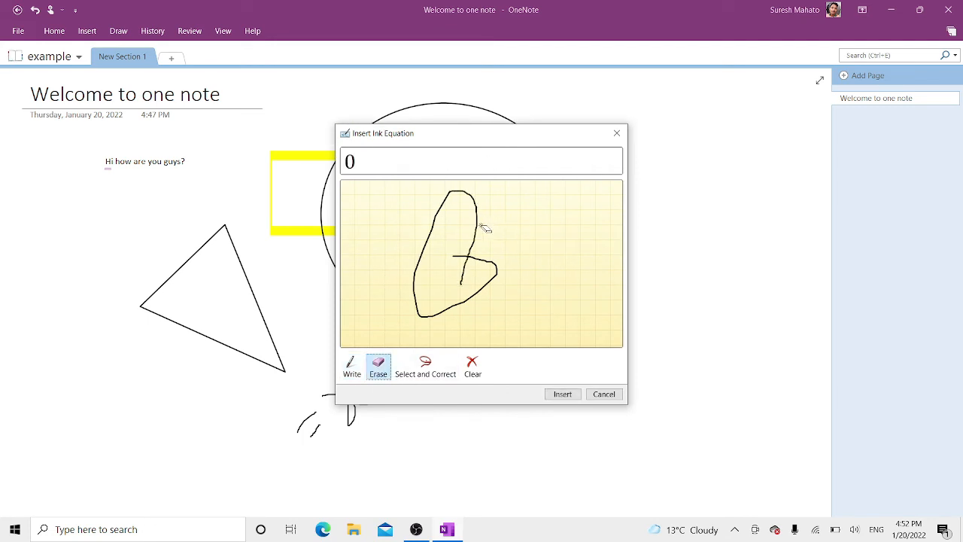
left_click(452, 265)
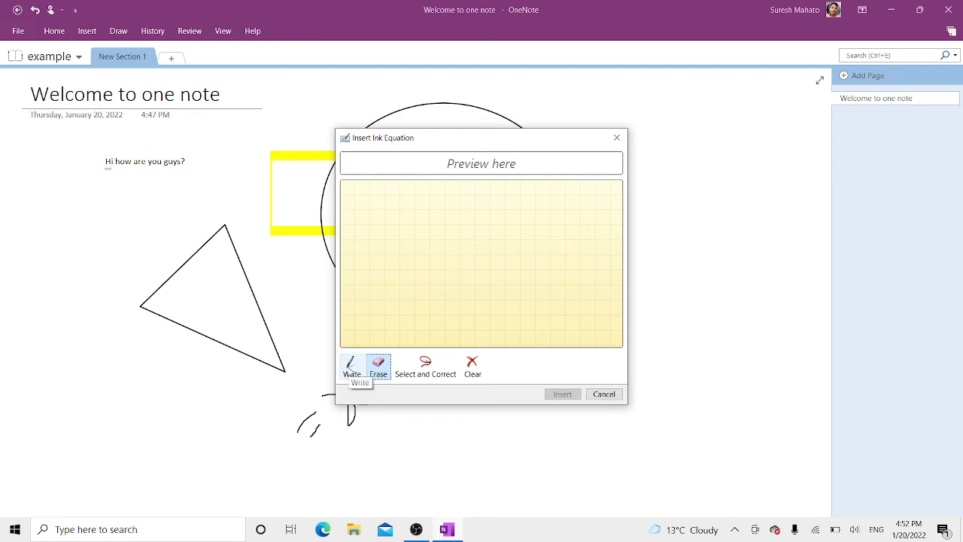
left_click(352, 368)
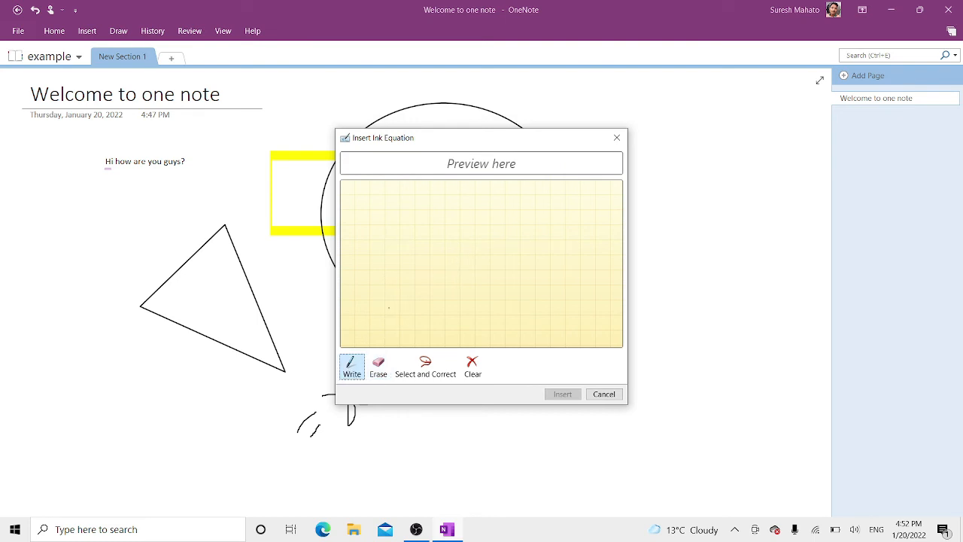
left_click_drag(384, 295, 389, 315)
left_click_drag(404, 282, 395, 308)
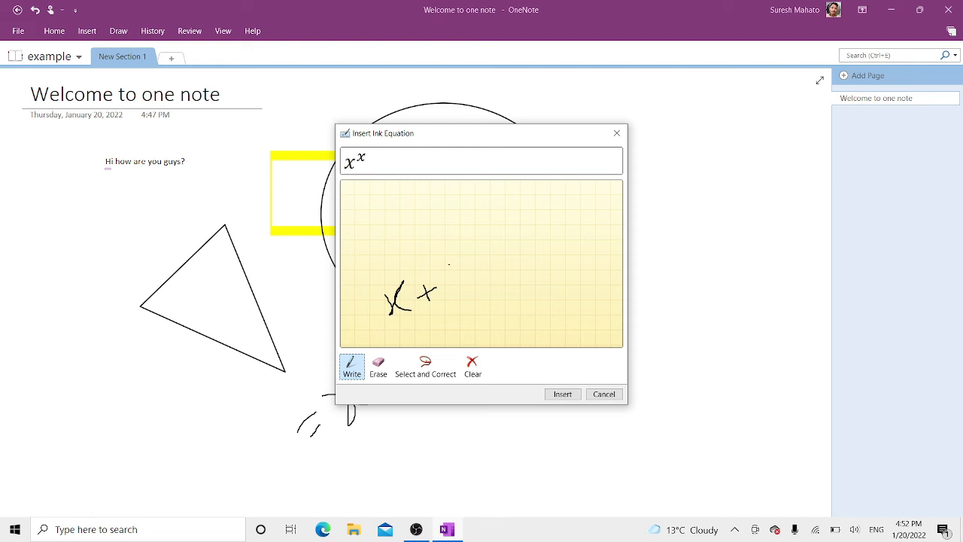
mouse_move(439, 269)
left_mouse_down()
mouse_move(456, 301)
mouse_move(487, 277)
left_mouse_up()
mouse_move(487, 257)
left_mouse_down()
mouse_move(507, 263)
mouse_move(530, 295)
mouse_move(506, 251)
left_mouse_up()
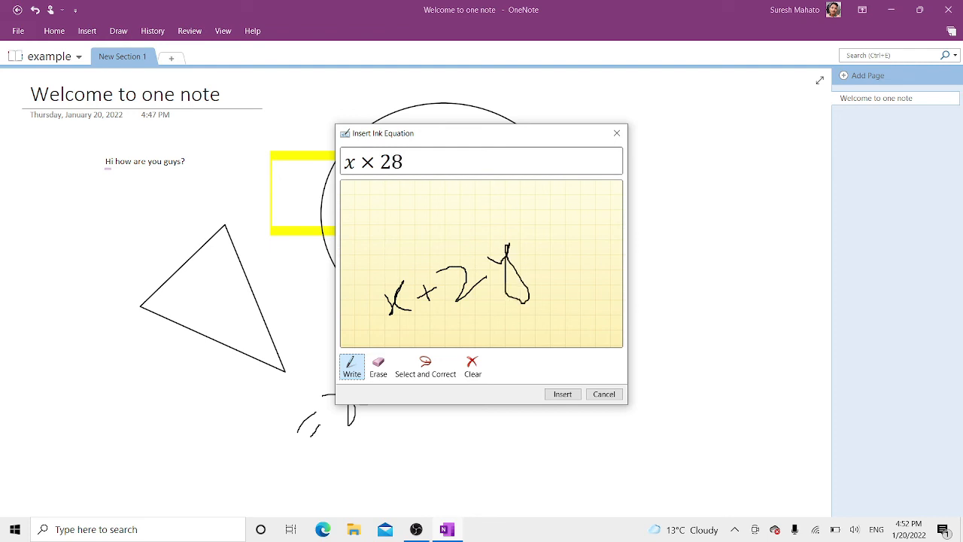
left_click(466, 365)
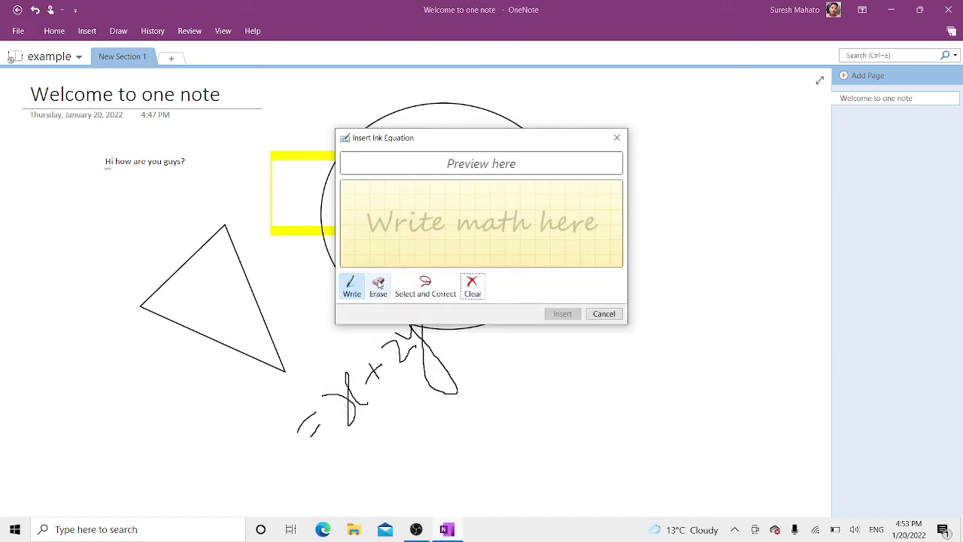
mouse_move(404, 221)
left_mouse_down()
mouse_move(405, 250)
mouse_move(428, 229)
mouse_move(437, 257)
left_mouse_up()
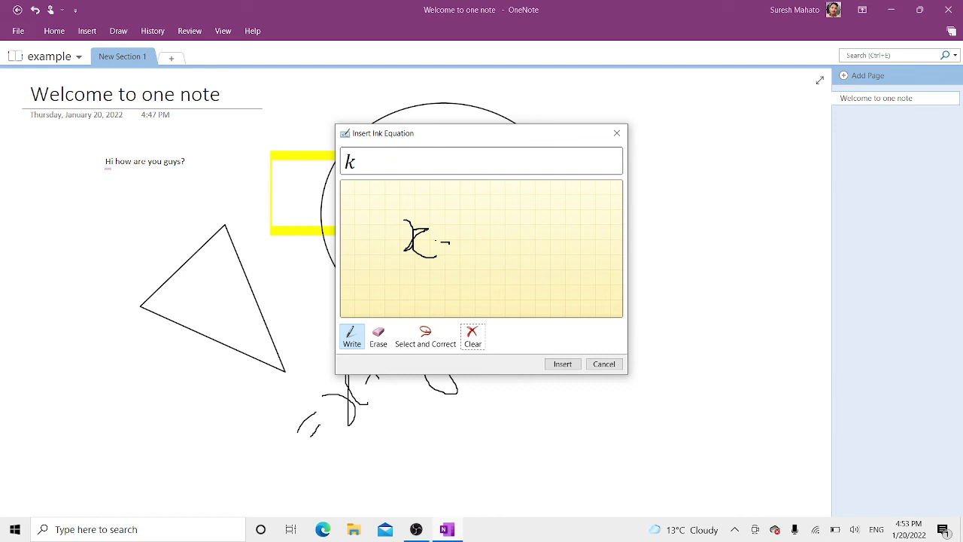
left_click(473, 336)
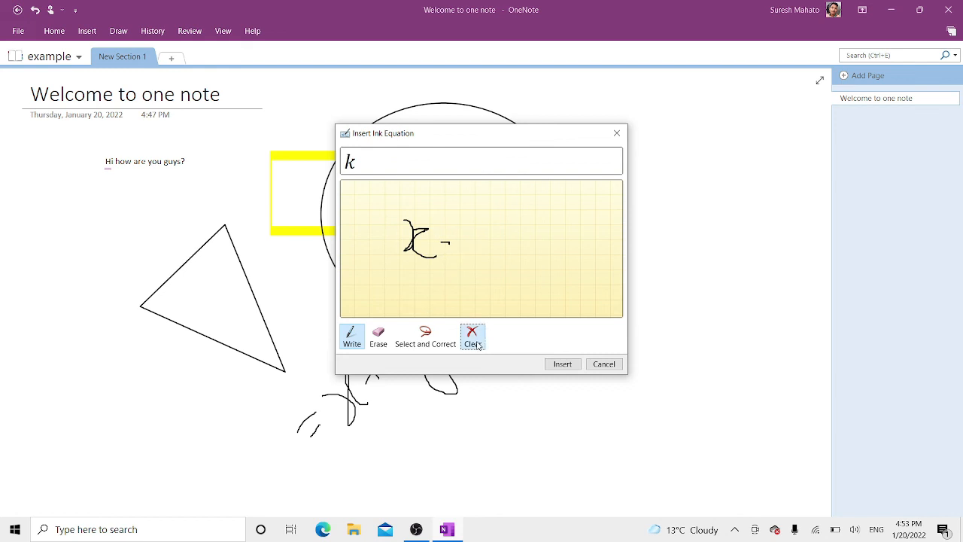
- Handwrite the equation x + 2y in the equation editor and insert it below "Hi how are you guys?"
mouse_move(388, 216)
left_mouse_down()
mouse_move(381, 257)
mouse_move(422, 256)
left_mouse_up()
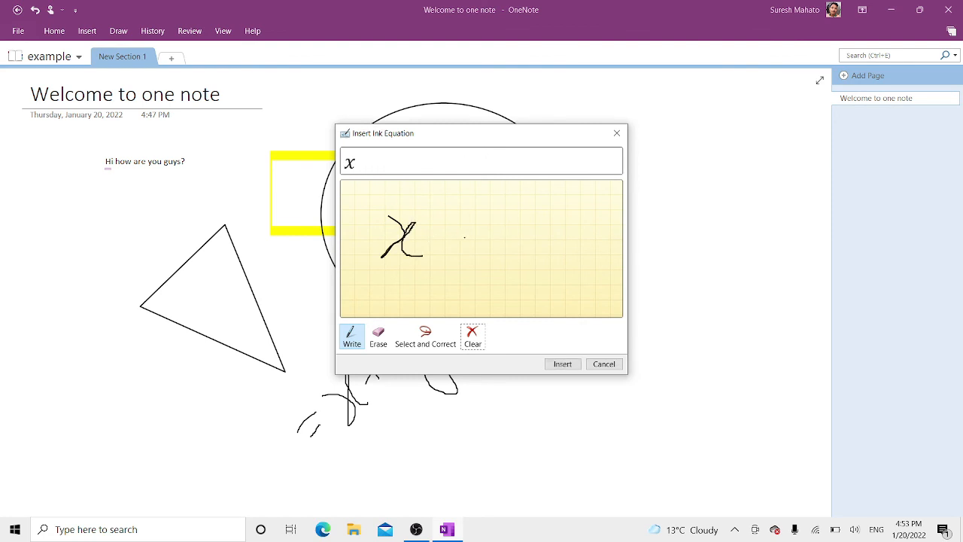
left_click_drag(438, 237, 464, 239)
mouse_move(500, 227)
left_mouse_down()
mouse_move(491, 258)
mouse_move(550, 253)
mouse_move(548, 282)
mouse_move(565, 232)
left_mouse_up()
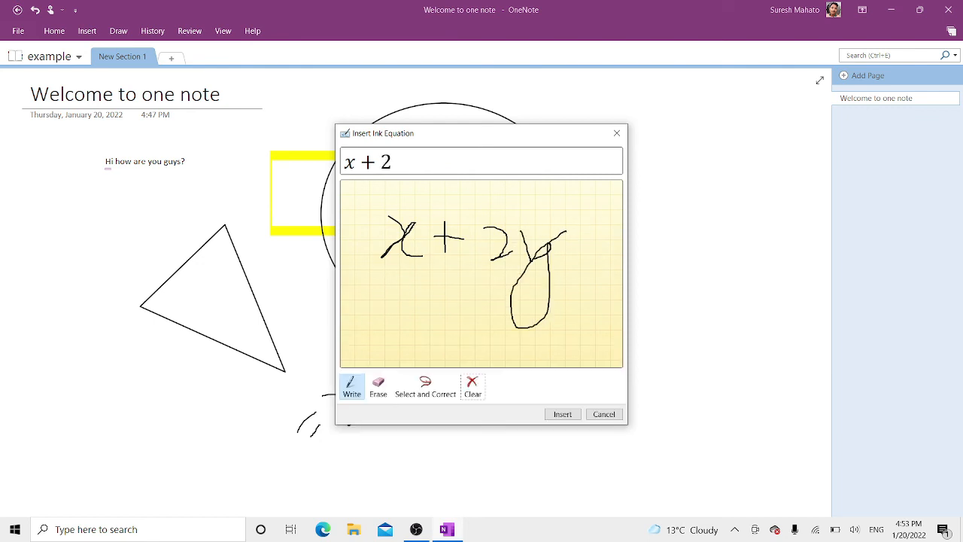
left_click(563, 413)
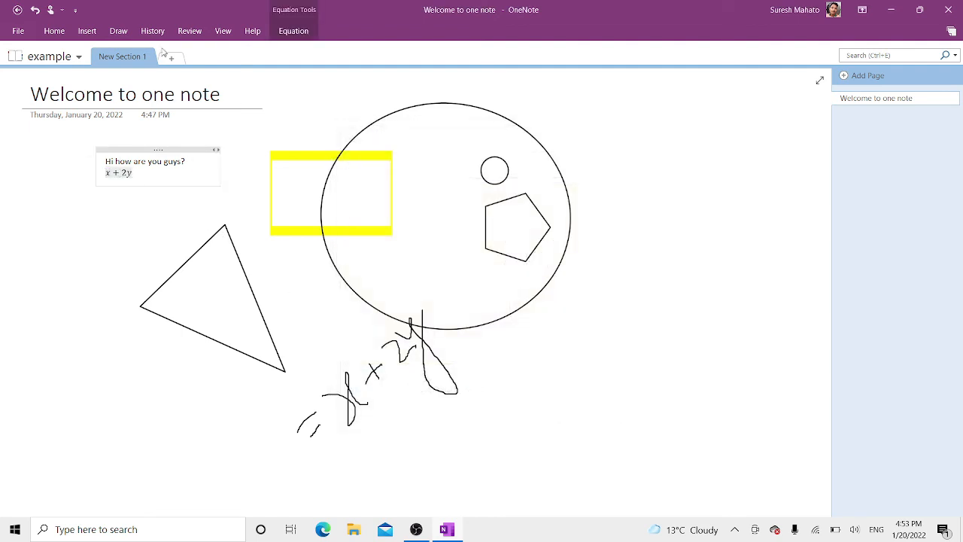
left_click(249, 34)
left_click(204, 30)
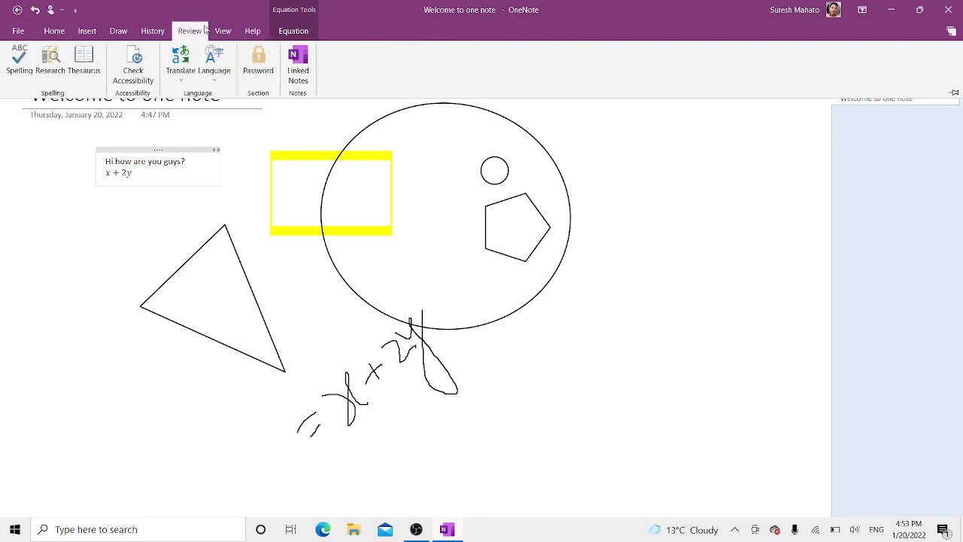
left_click(159, 31)
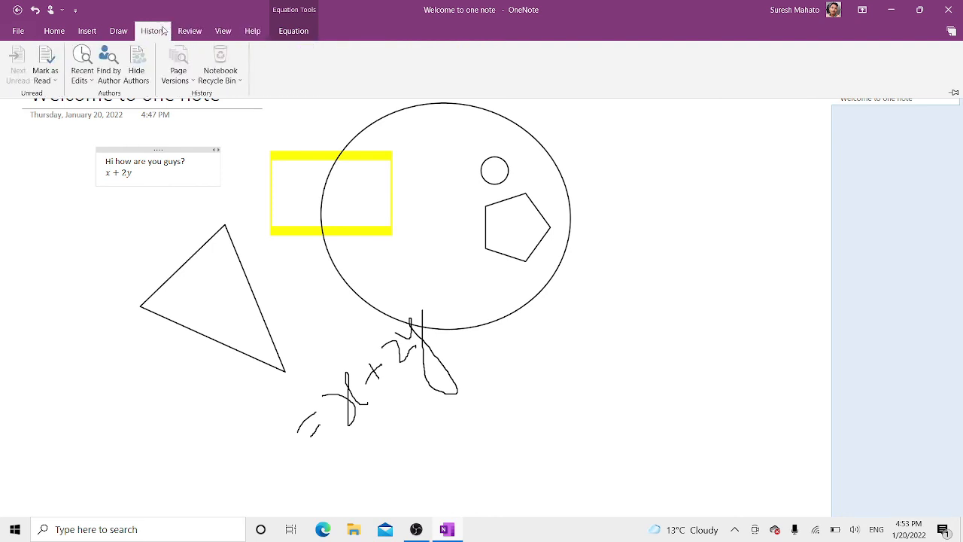
left_click(119, 31)
left_click(87, 32)
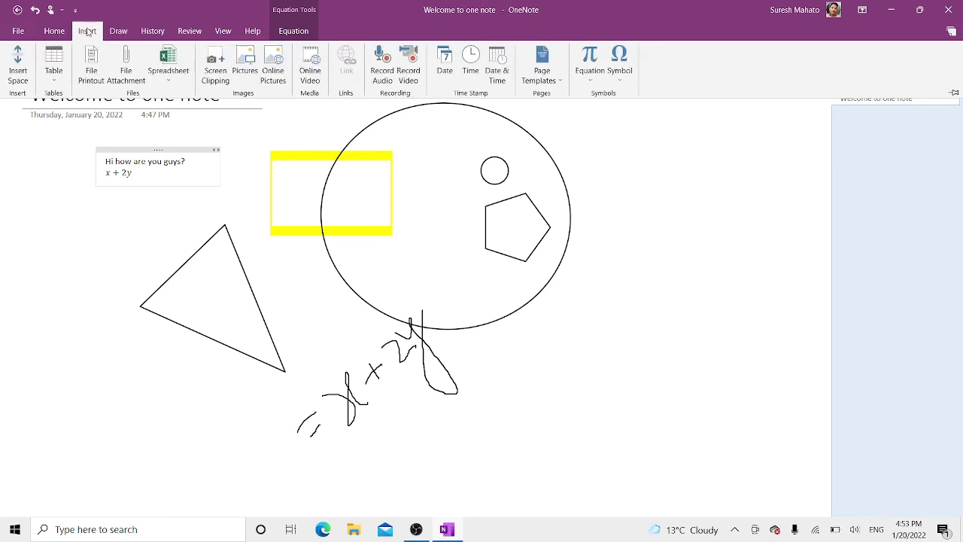
- Open the Color & Thickness settings for drawing and accept the Pen option with its preselected thickness and line color
left_click(119, 32)
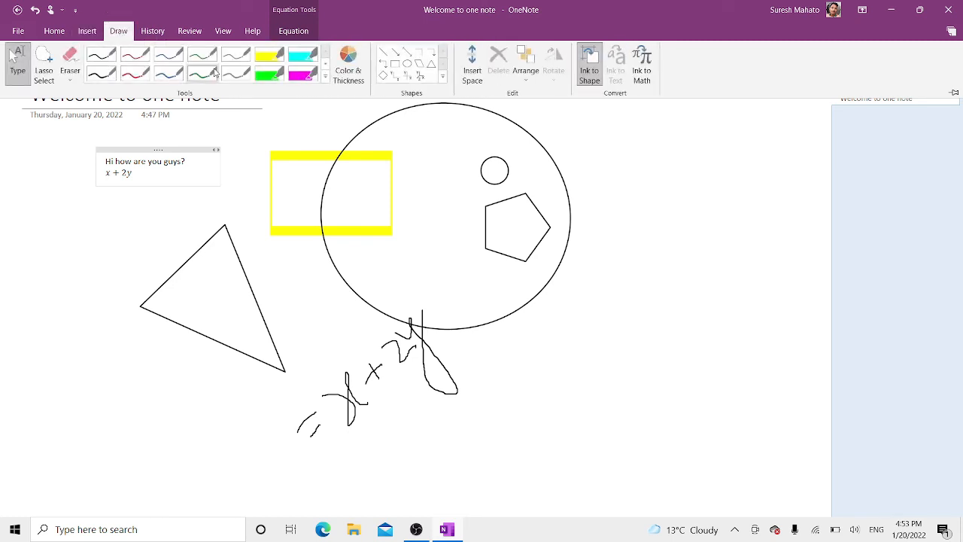
left_click(348, 67)
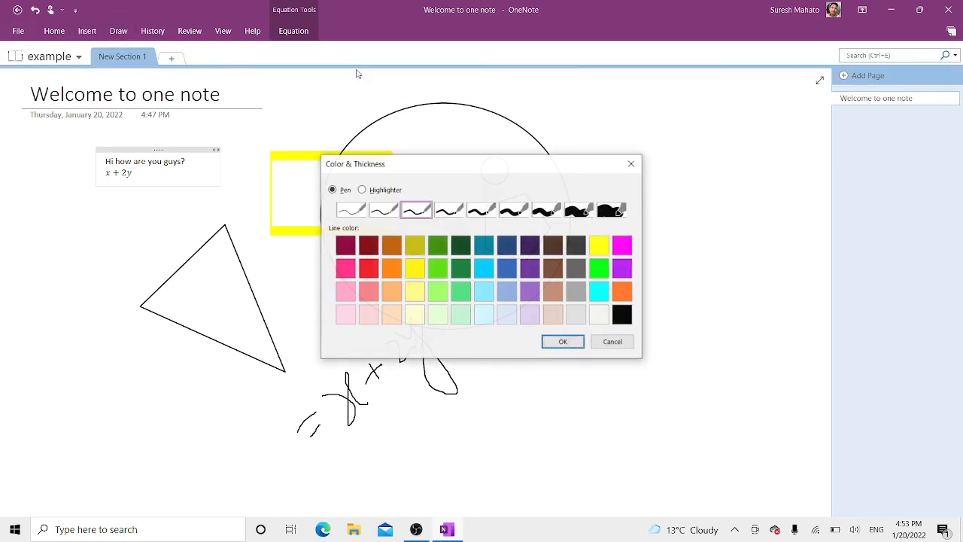
left_click(573, 341)
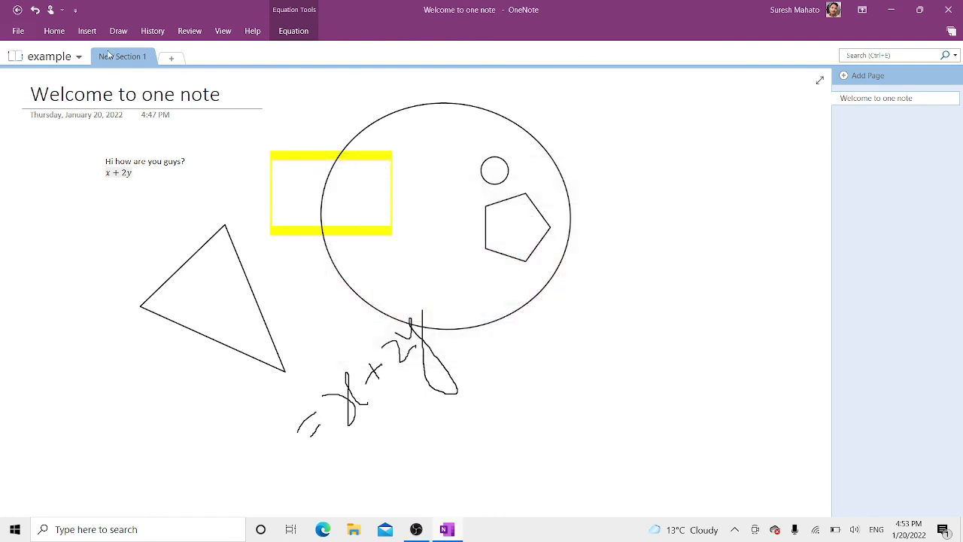
left_click(143, 31)
left_click(115, 33)
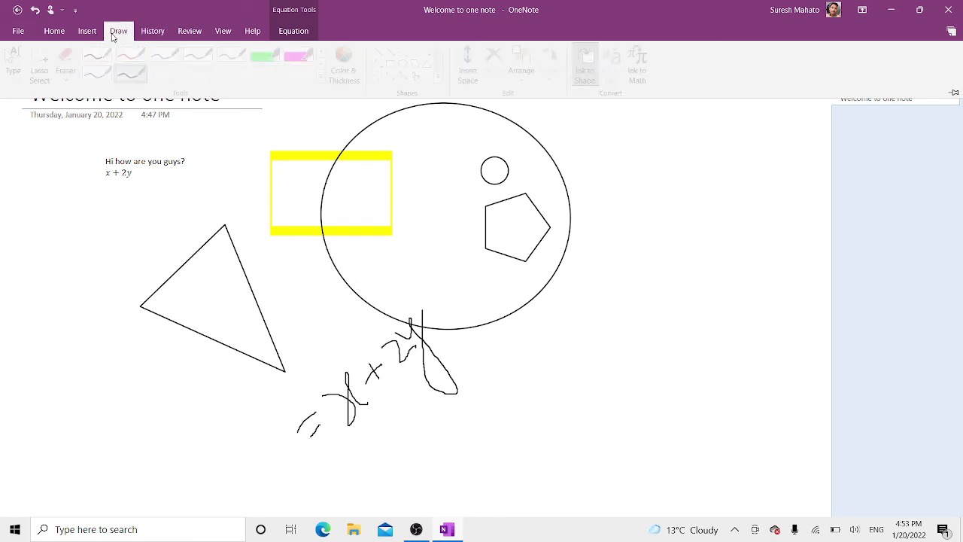
left_click(86, 32)
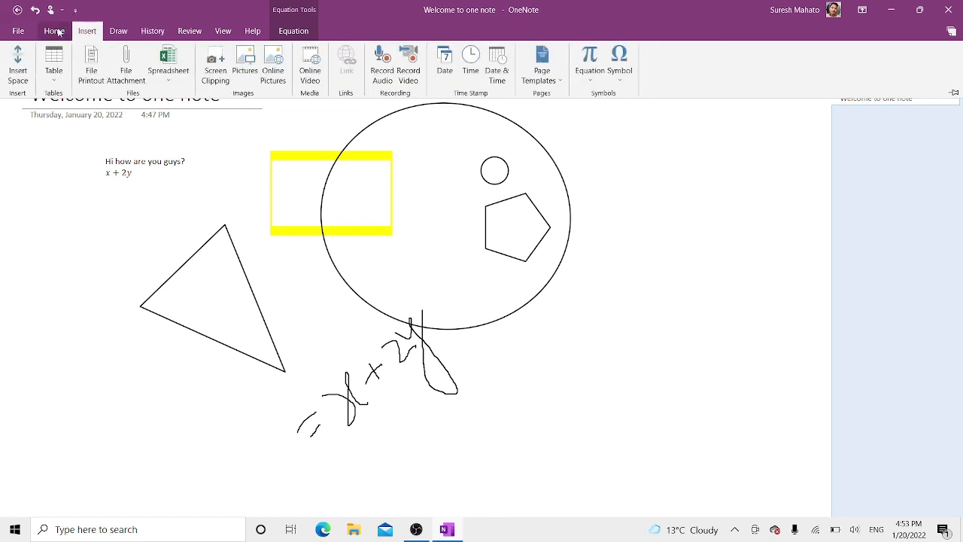
left_click(54, 31)
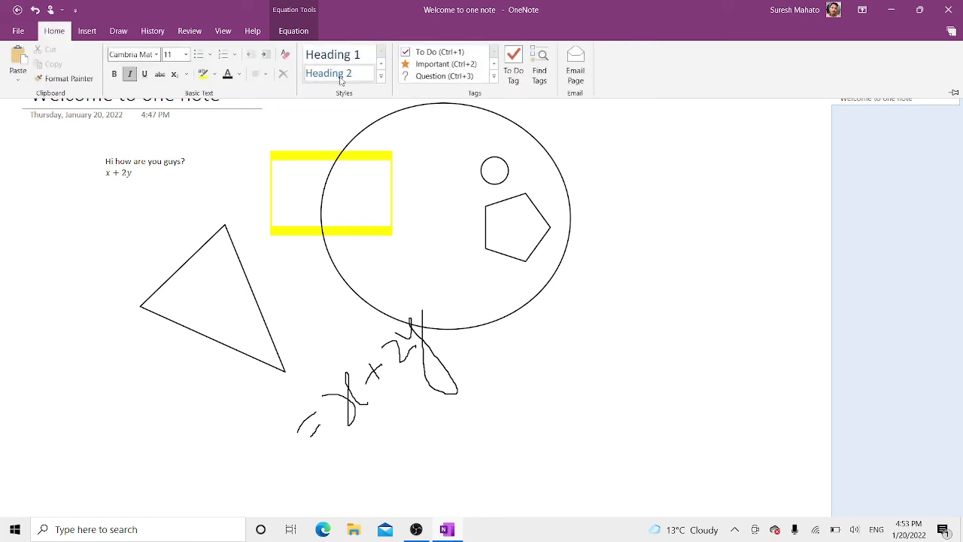
left_click(224, 160)
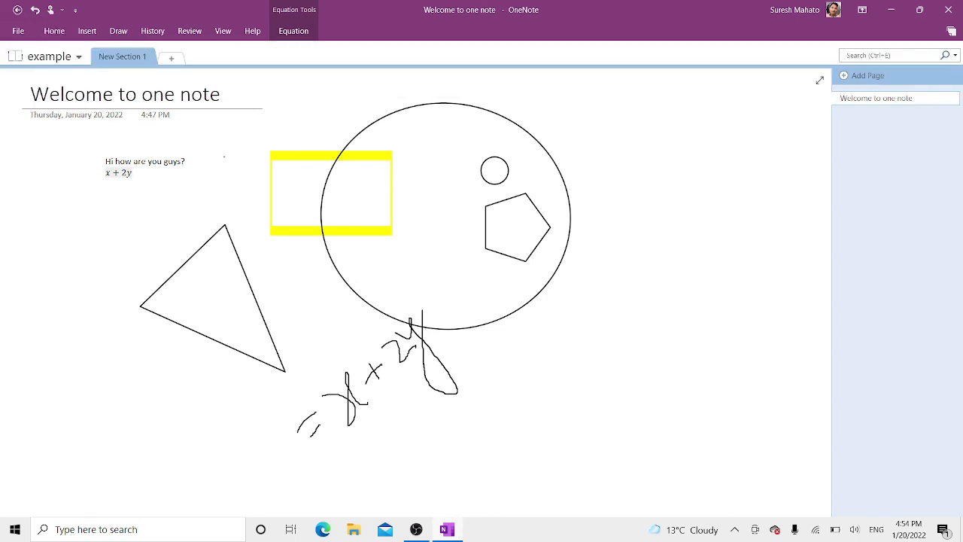